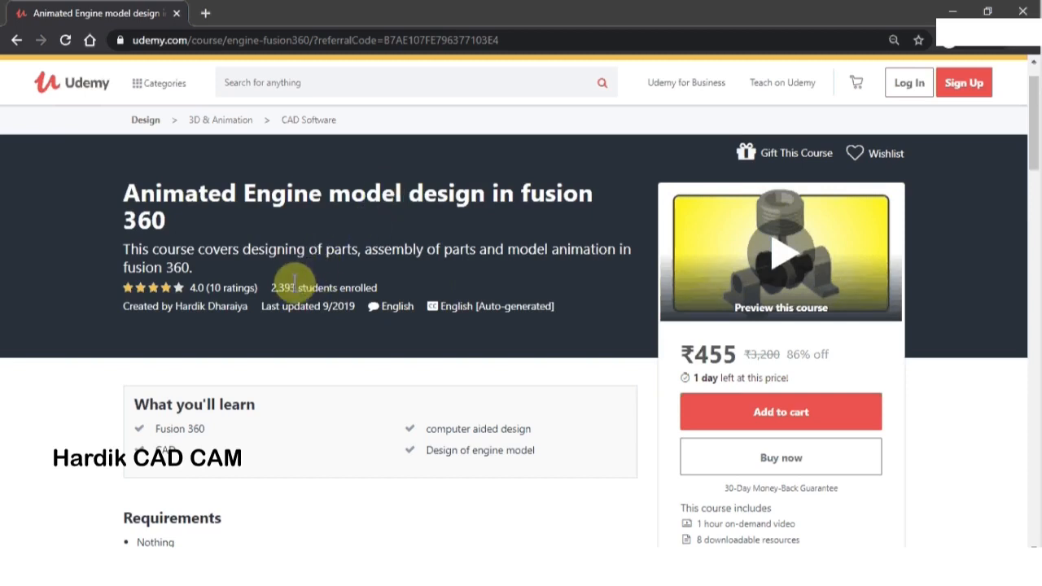
drag(273, 291, 379, 290)
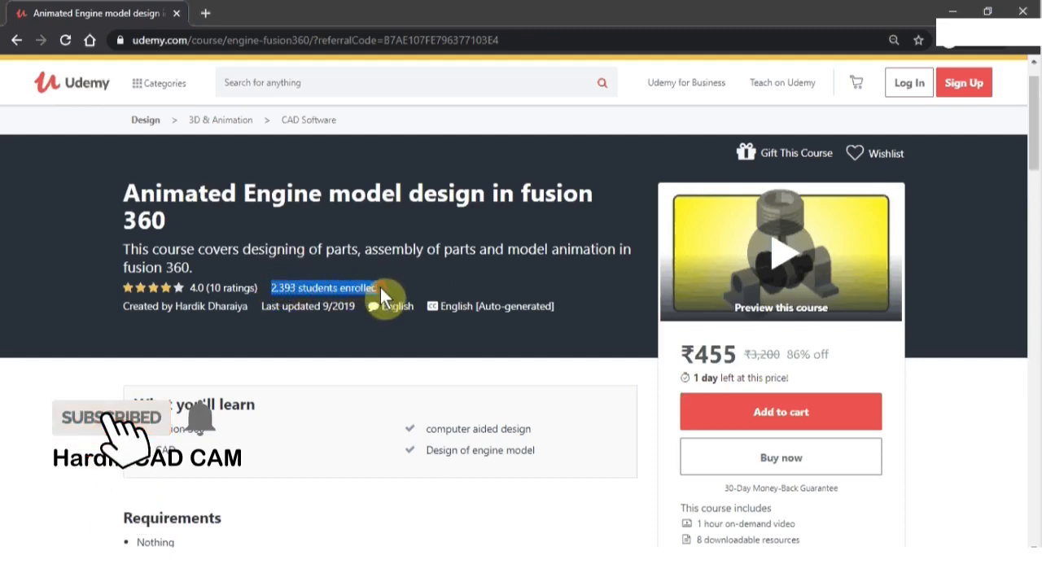
click(354, 287)
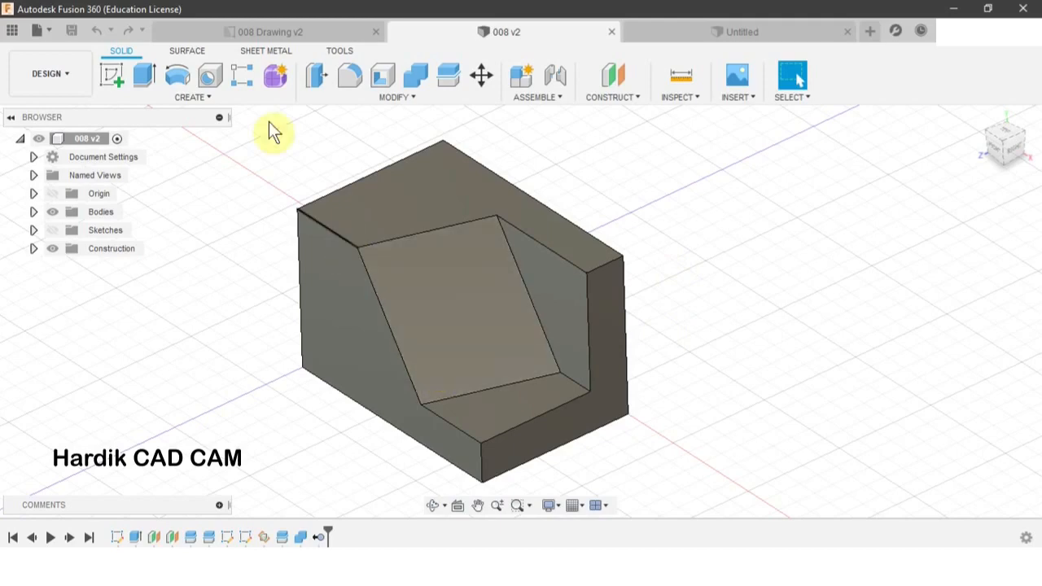
Review the dimensioned views in the 008 drawing and the finished 008 model, ending in the empty untitled design.
click(273, 29)
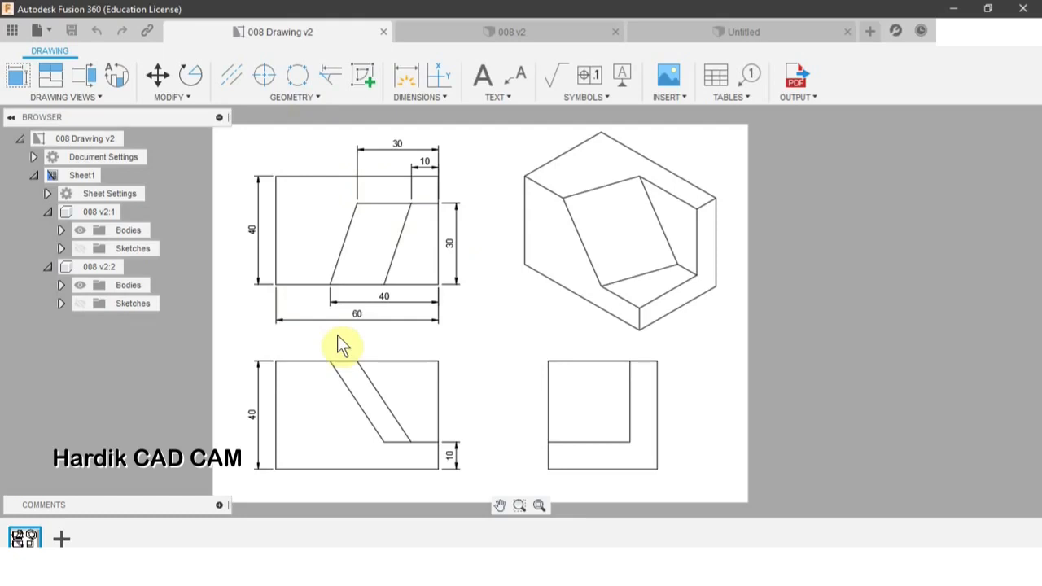
click(596, 35)
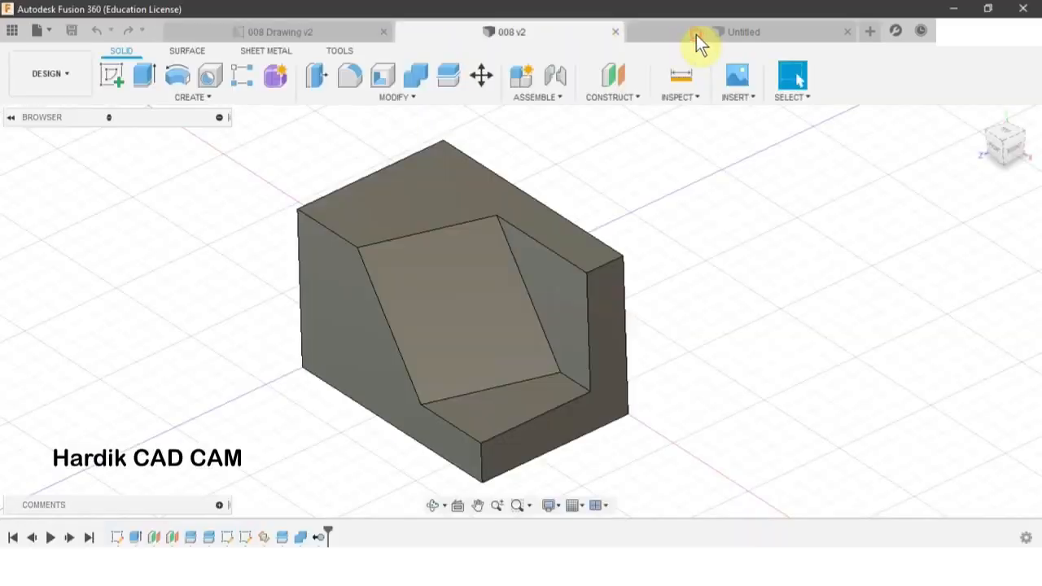
click(696, 34)
middle_drag(509, 274, 495, 280)
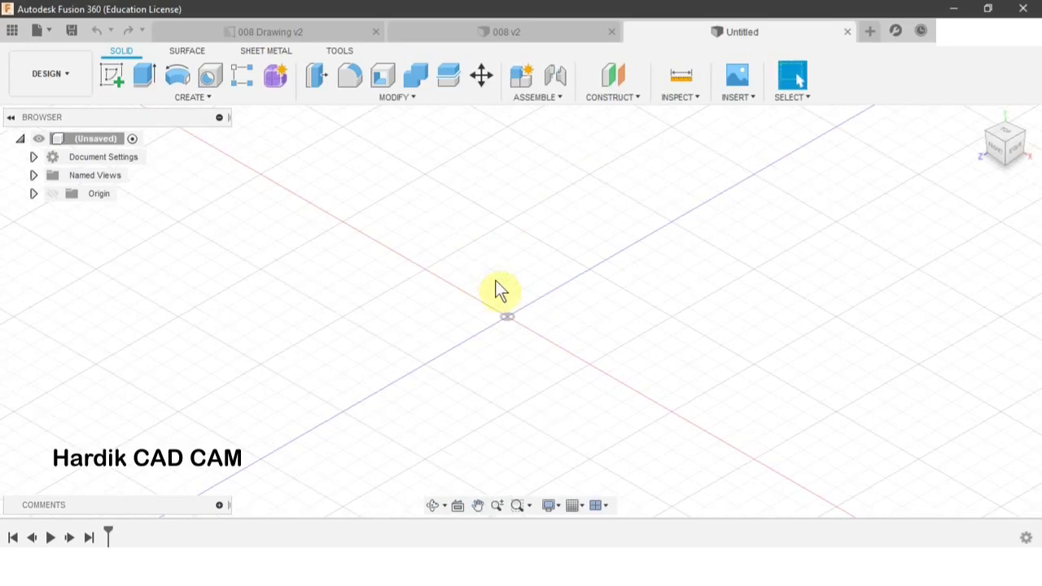
click(302, 32)
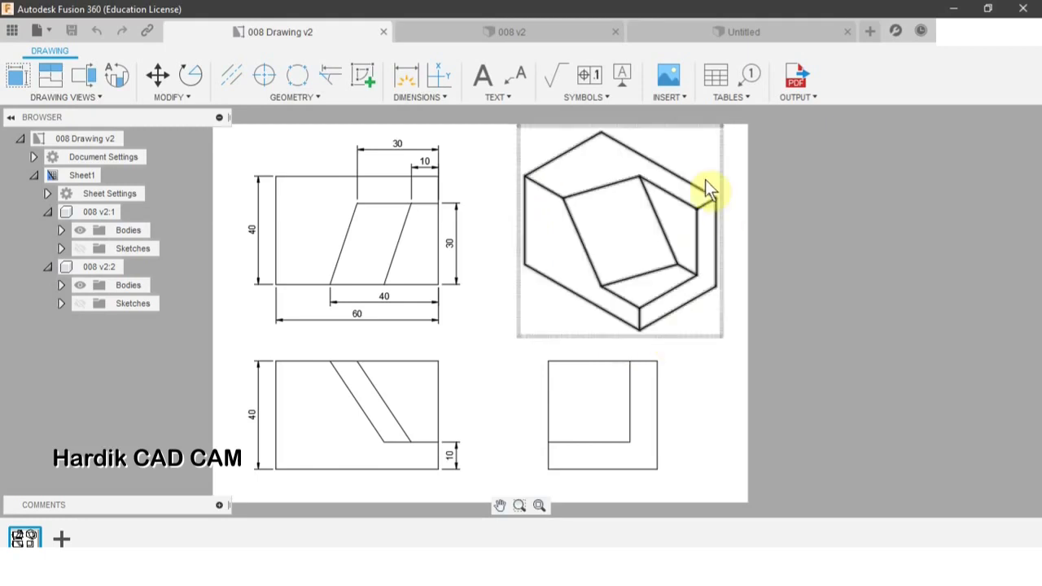
click(712, 34)
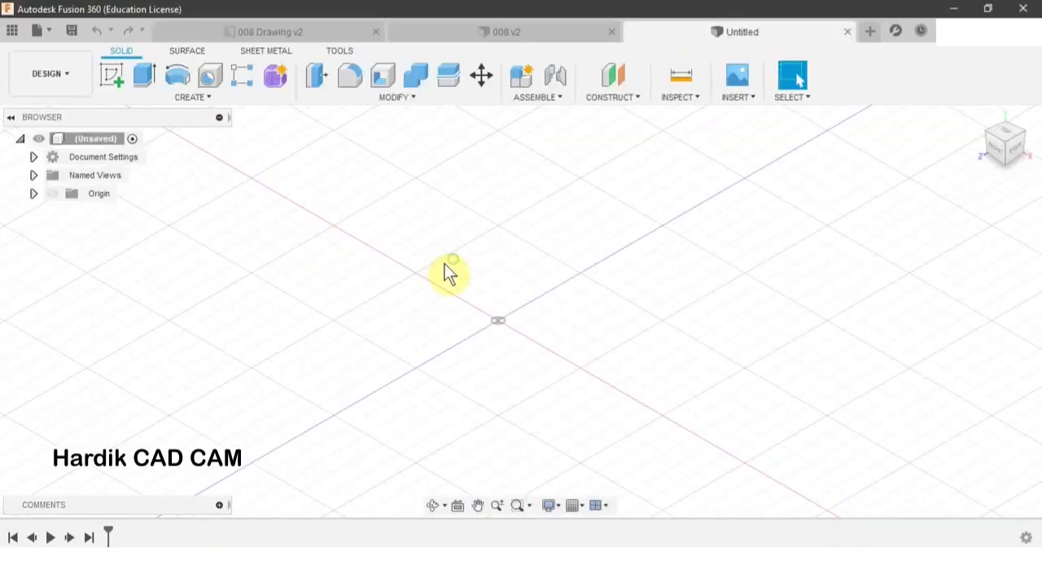
Start a sketch on the YZ origin plane and consult the 008 drawing for the end profile's dimensions.
click(109, 77)
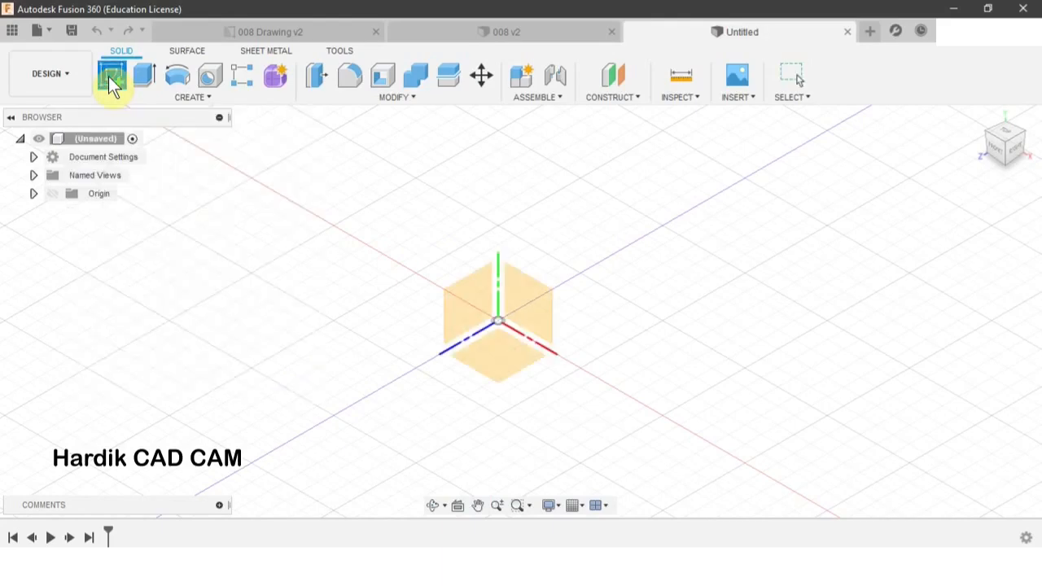
click(474, 299)
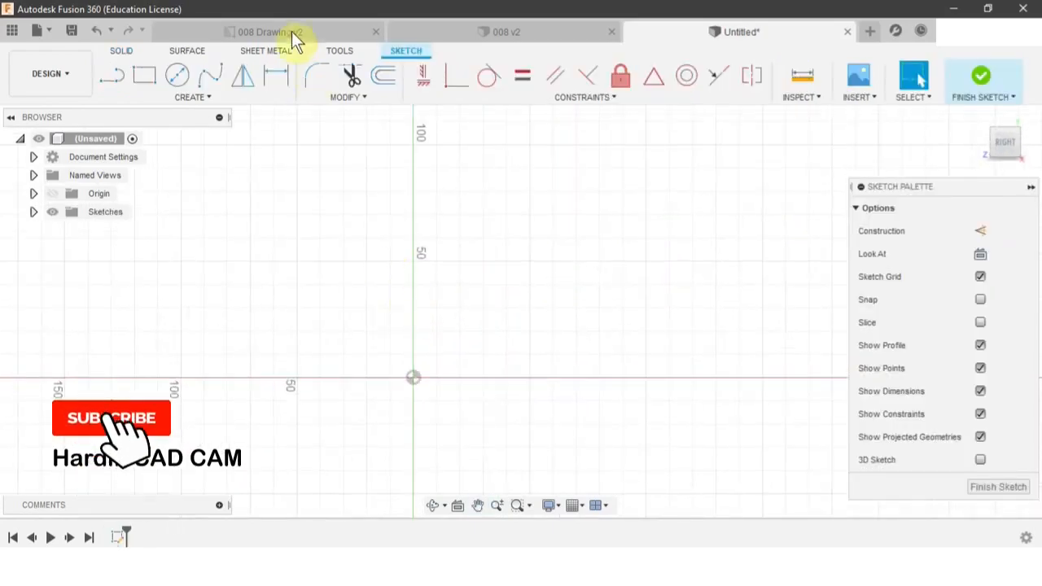
click(291, 31)
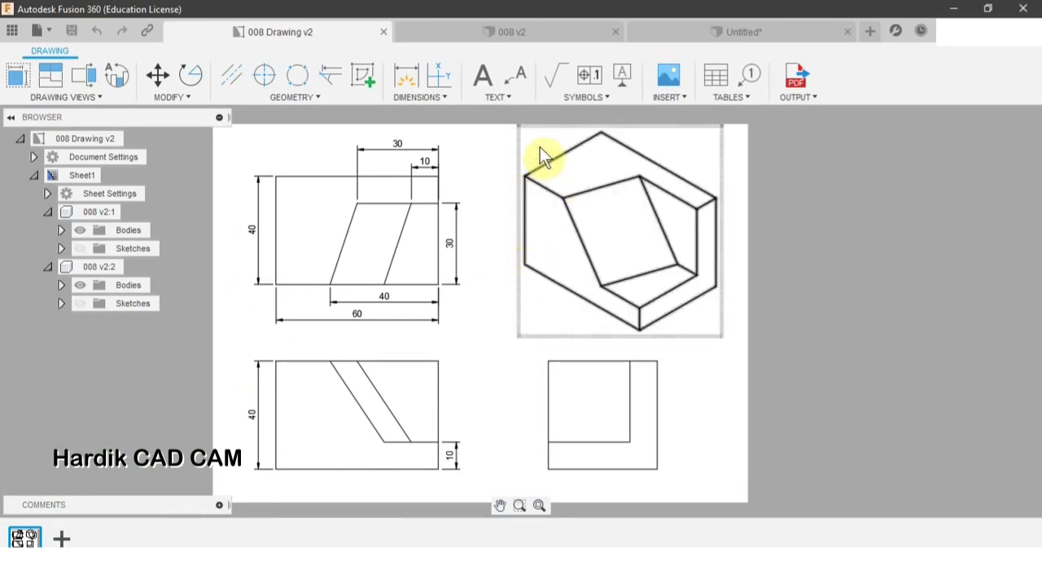
click(704, 34)
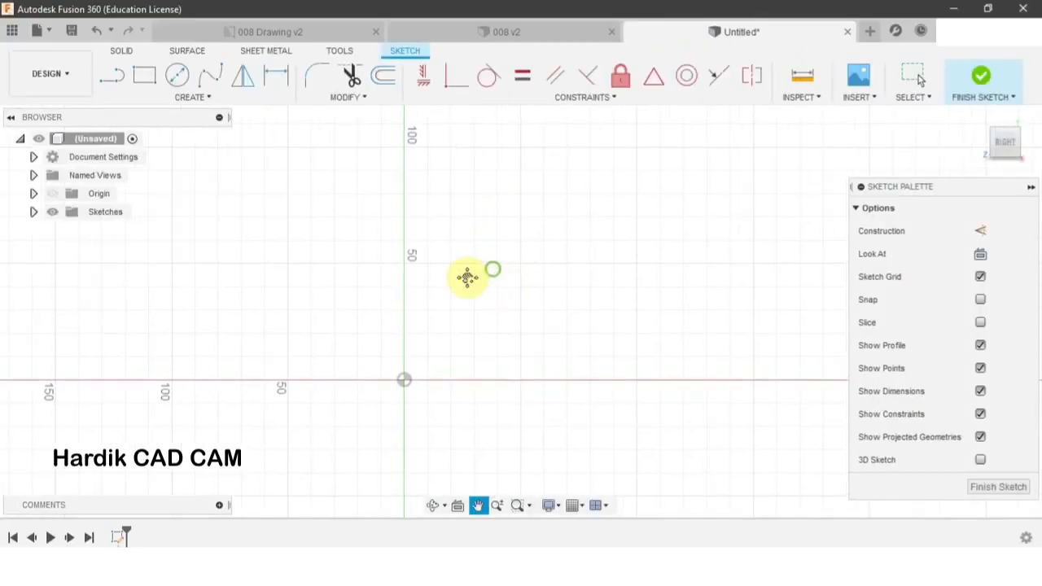
middle_drag(467, 278, 433, 294)
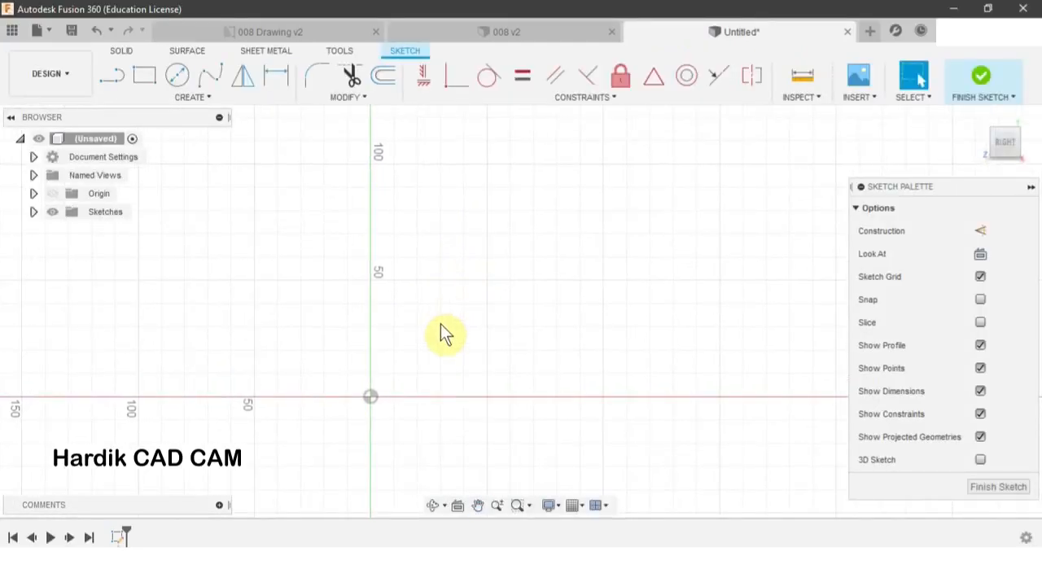
Draw a 40 × 40 mm rectangle with one corner at the origin and finish the sketch.
key(r)
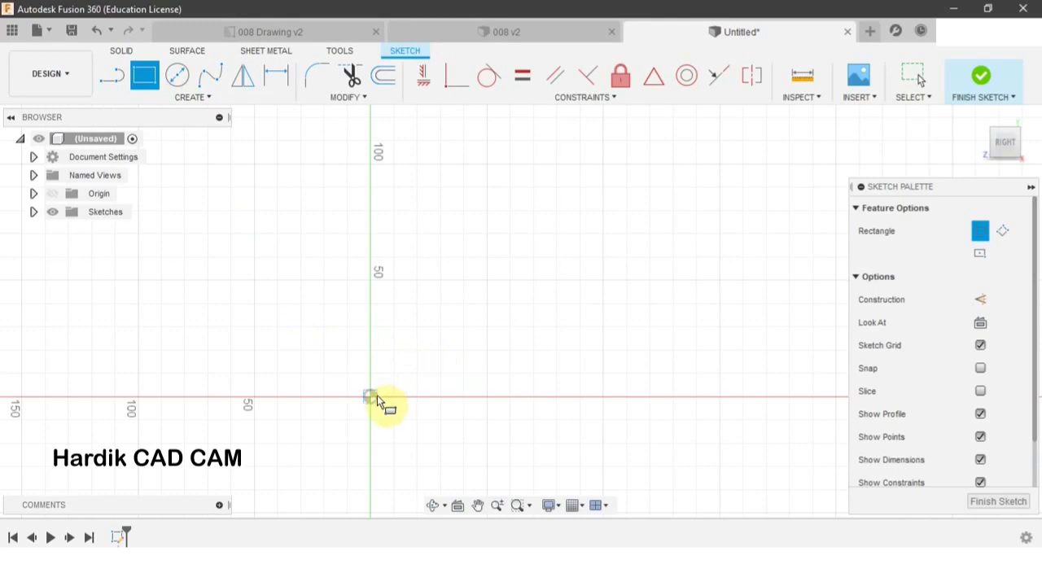
click(371, 398)
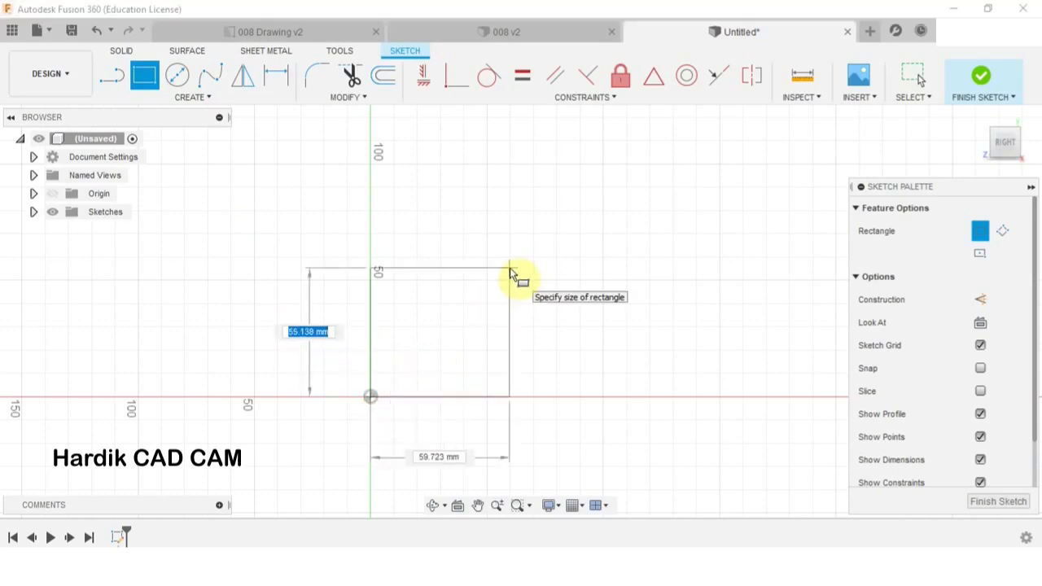
text(40)
key(Tab)
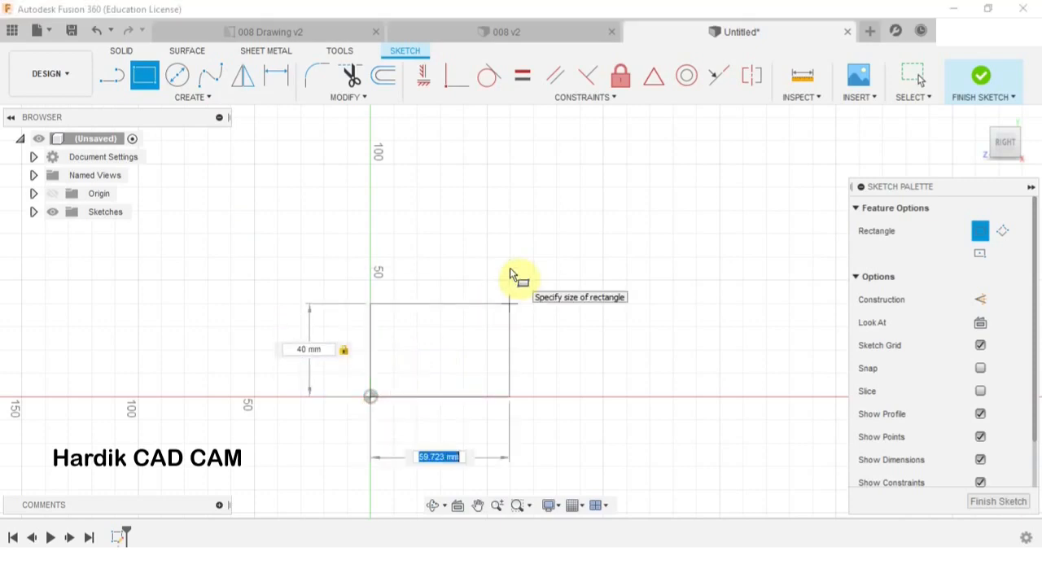
key(Tab)
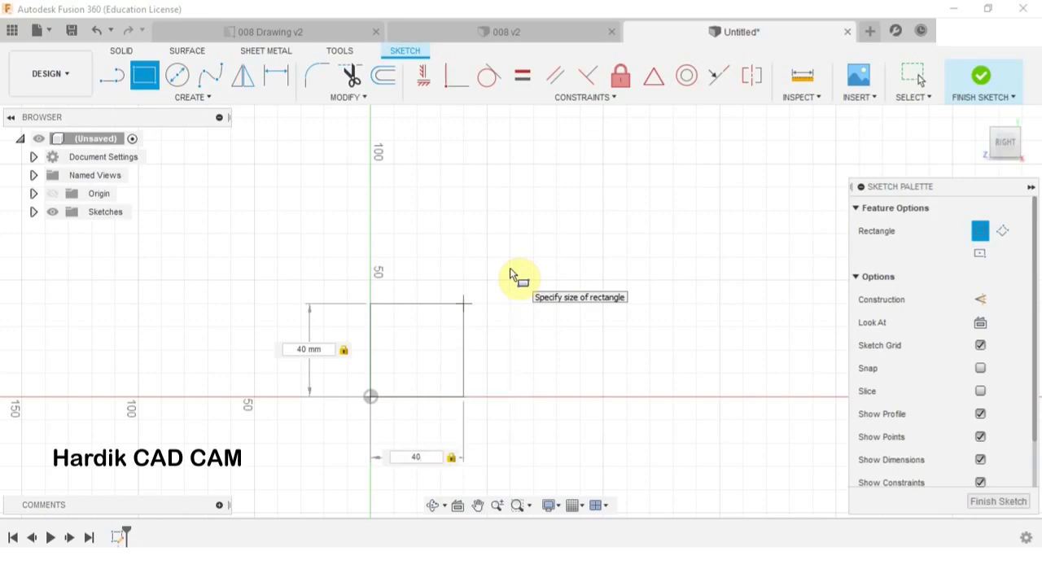
key(Return)
scroll(472, 361, up, 4)
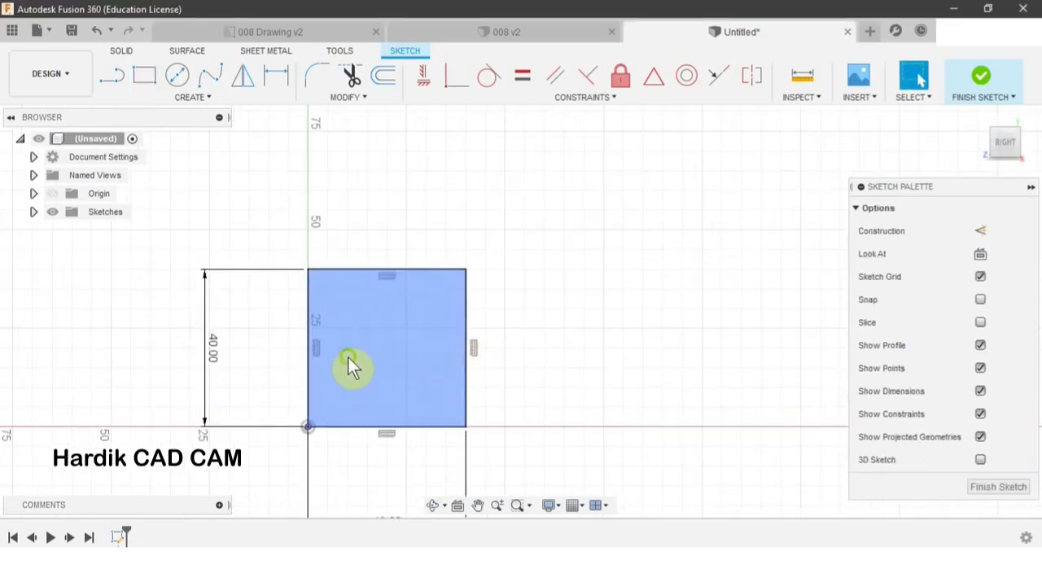
middle_drag(348, 358, 400, 312)
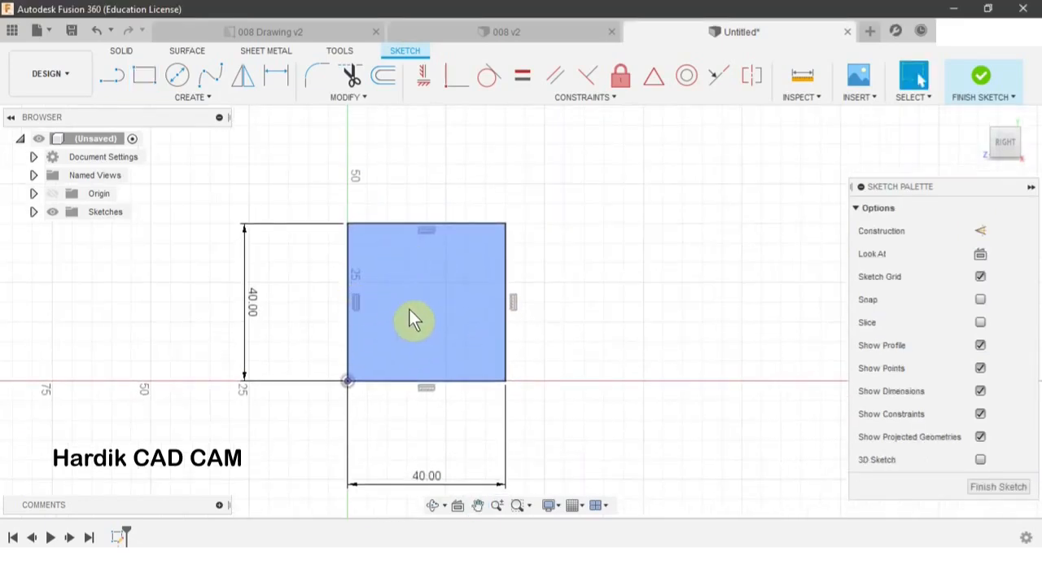
click(984, 83)
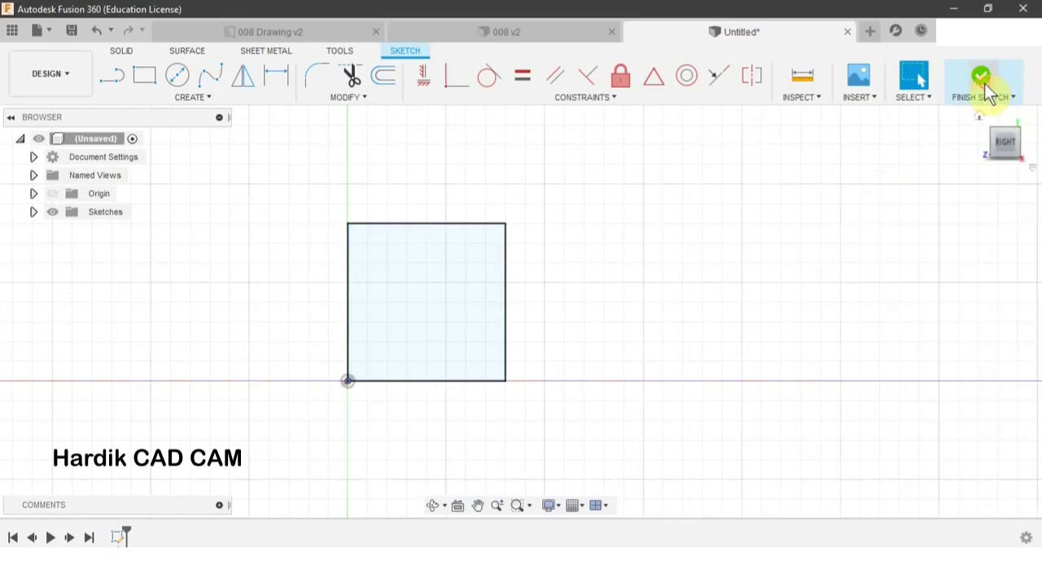
Check the block's length and orientation in the finished 008 model and drawing, and return to the untitled design.
scroll(516, 340, down, 3)
shift+middle_drag(474, 300, 504, 346)
click(415, 33)
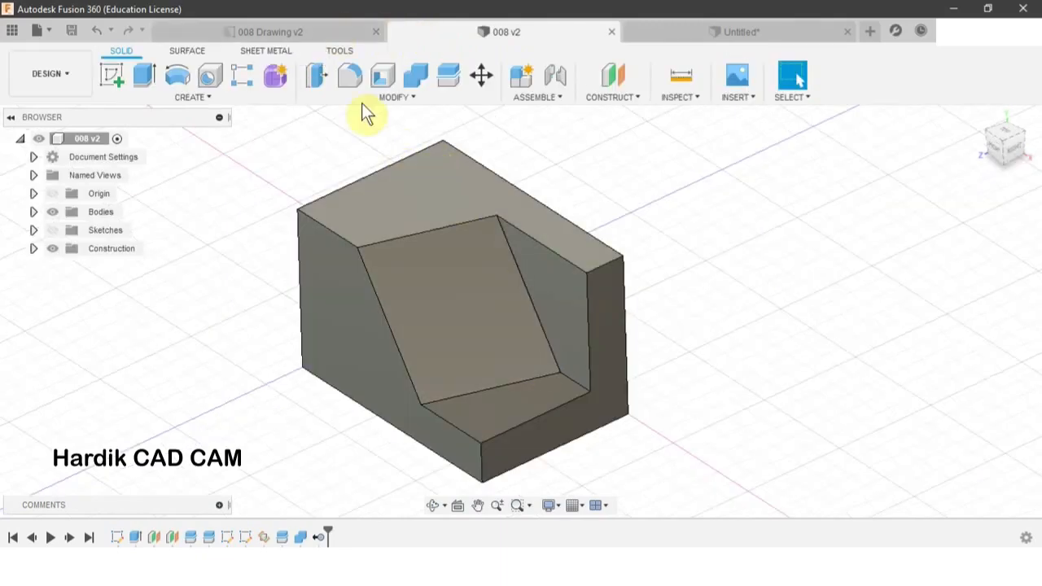
click(297, 31)
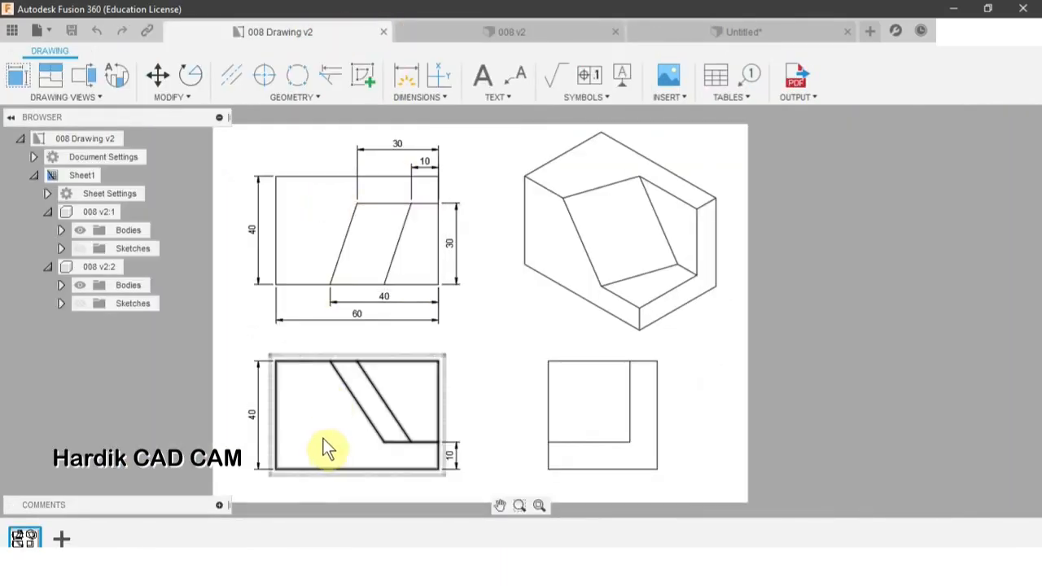
click(745, 32)
key(Caps_Lock)
middle_drag(516, 278, 529, 272)
key(Caps_Lock)
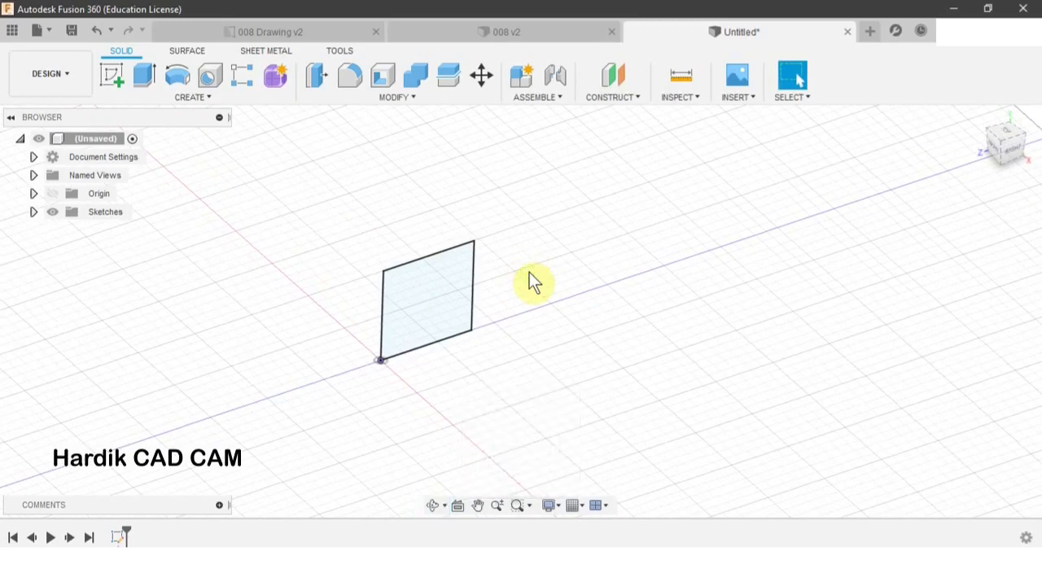
Extrude the square profile 60 mm to one side as a new body.
key(e)
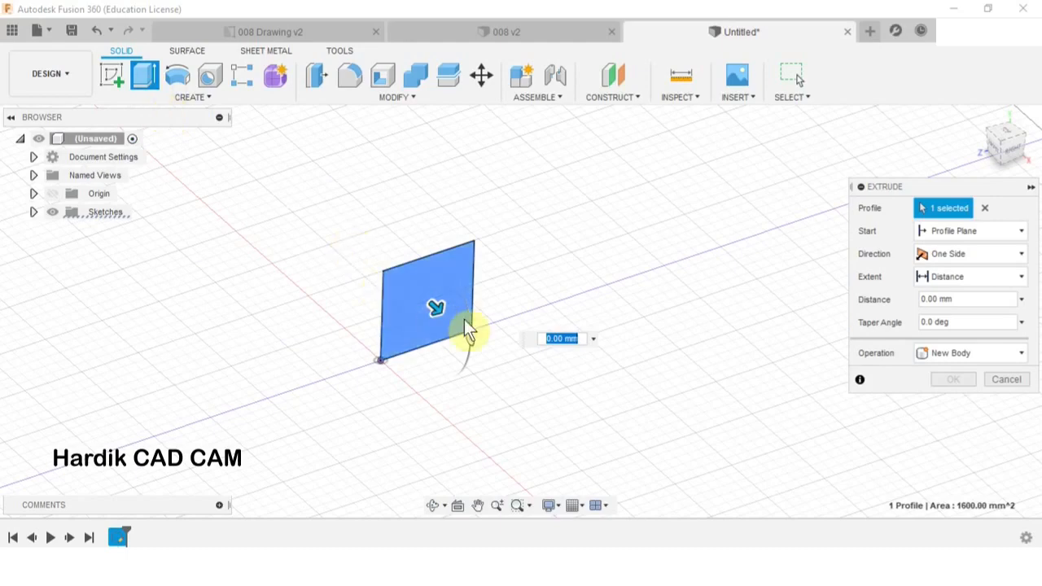
drag(436, 308, 499, 350)
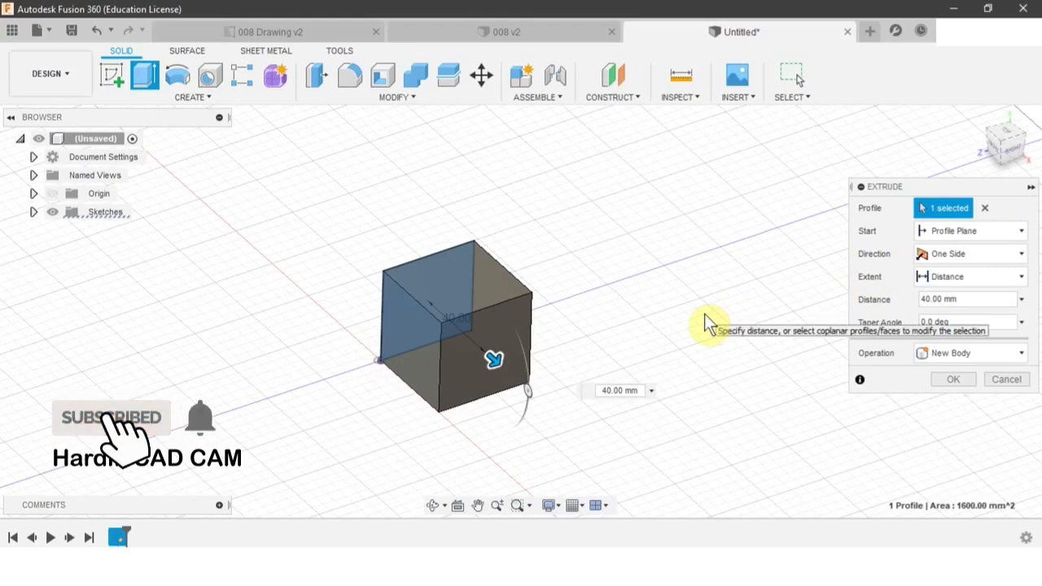
double_click(610, 391)
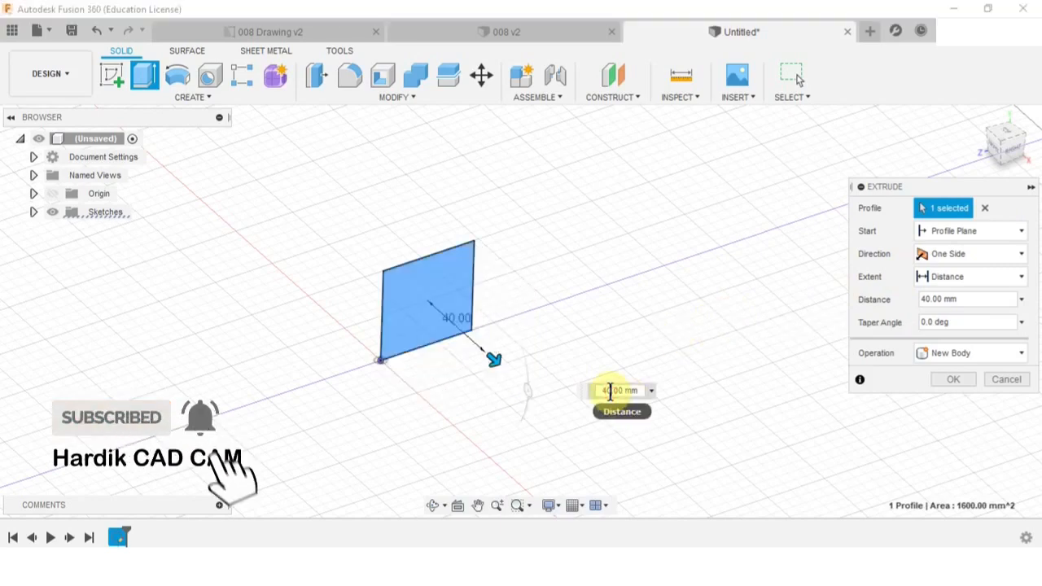
text(60)
key(Return)
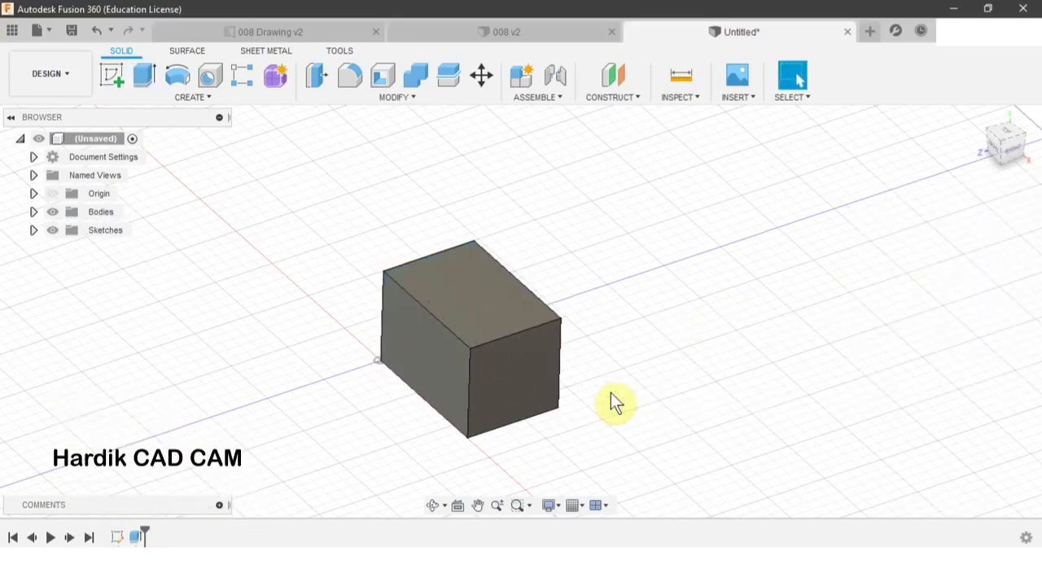
Examine the upright back wall of the finished 008 model and its drawing, and compare it with the plain block.
shift+middle_drag(610, 392, 569, 309)
click(439, 41)
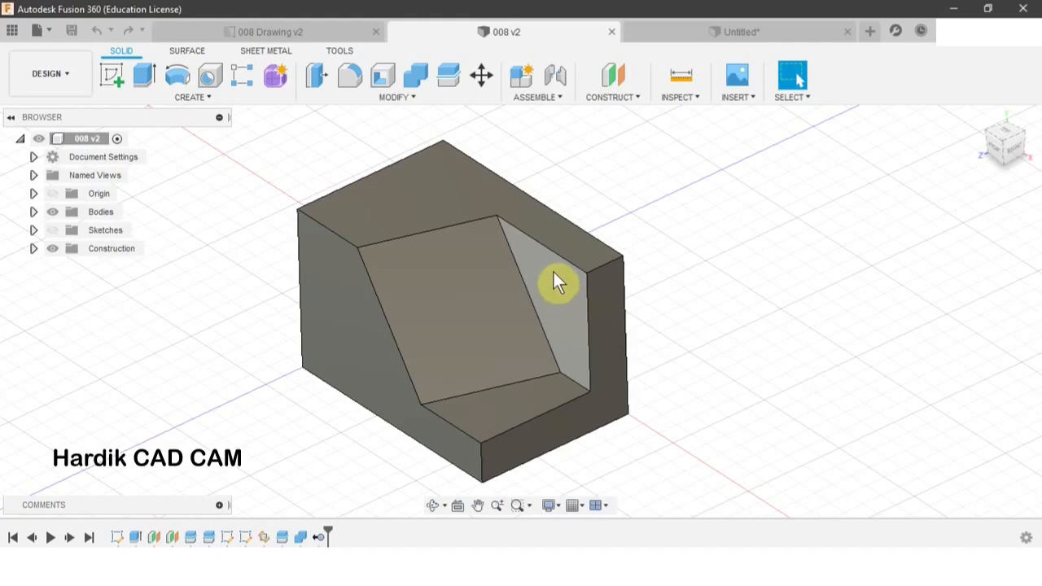
shift+middle_drag(553, 277, 565, 306)
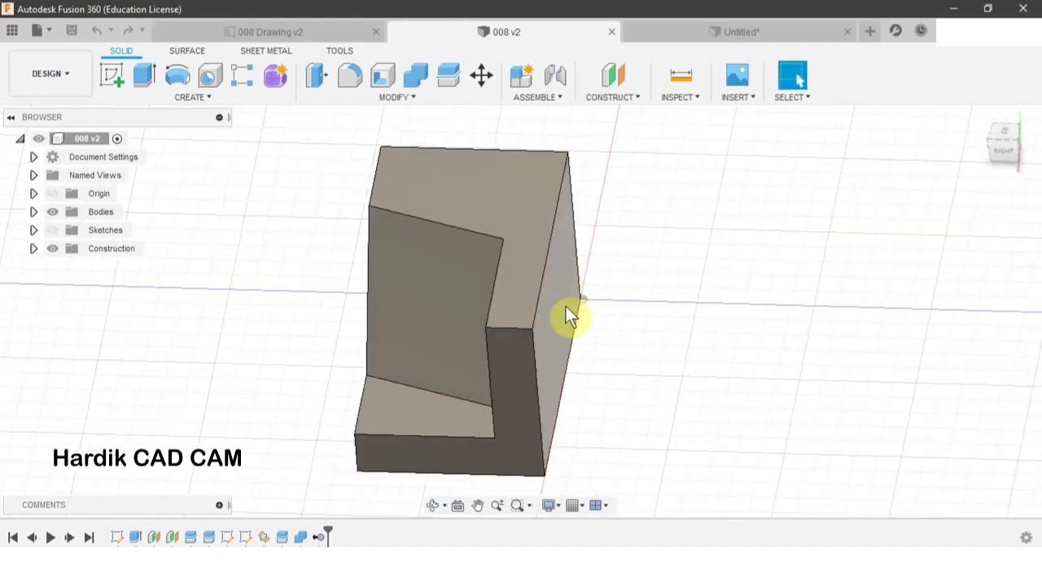
click(289, 34)
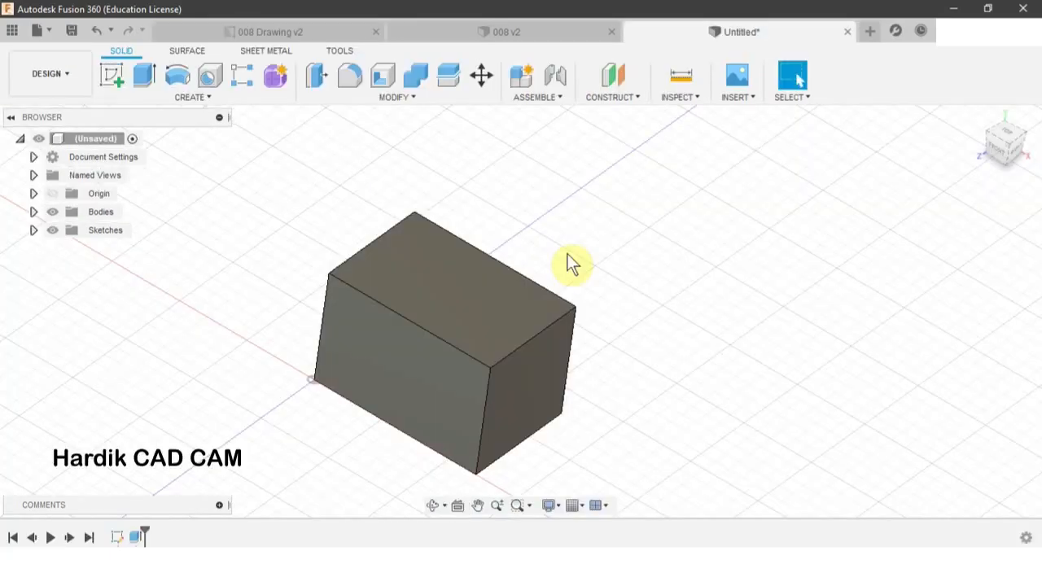
shift+middle_drag(558, 261, 521, 326)
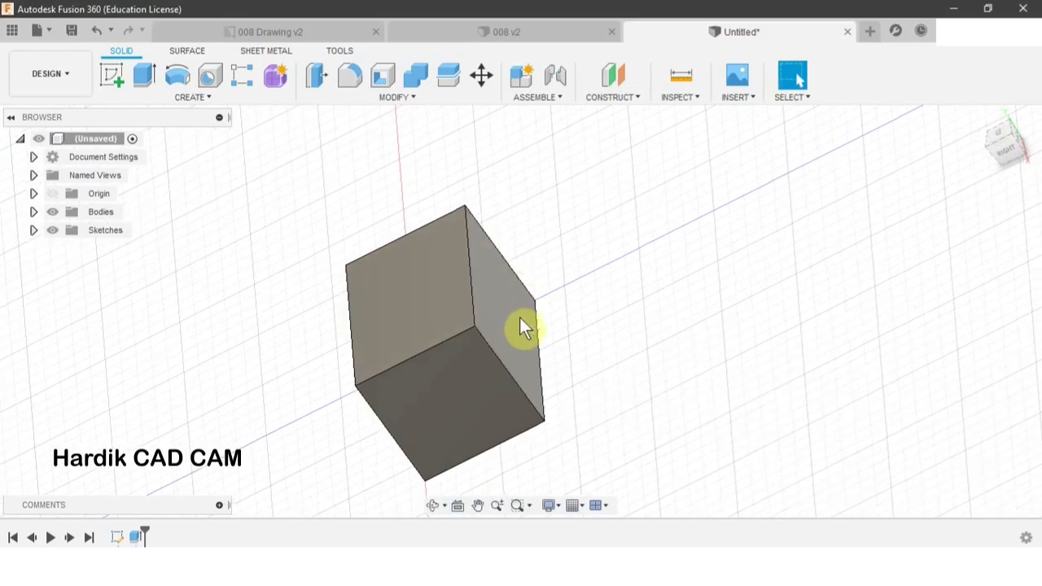
Create a construction plane offset -10 mm from the block's back face, inside the block.
click(616, 100)
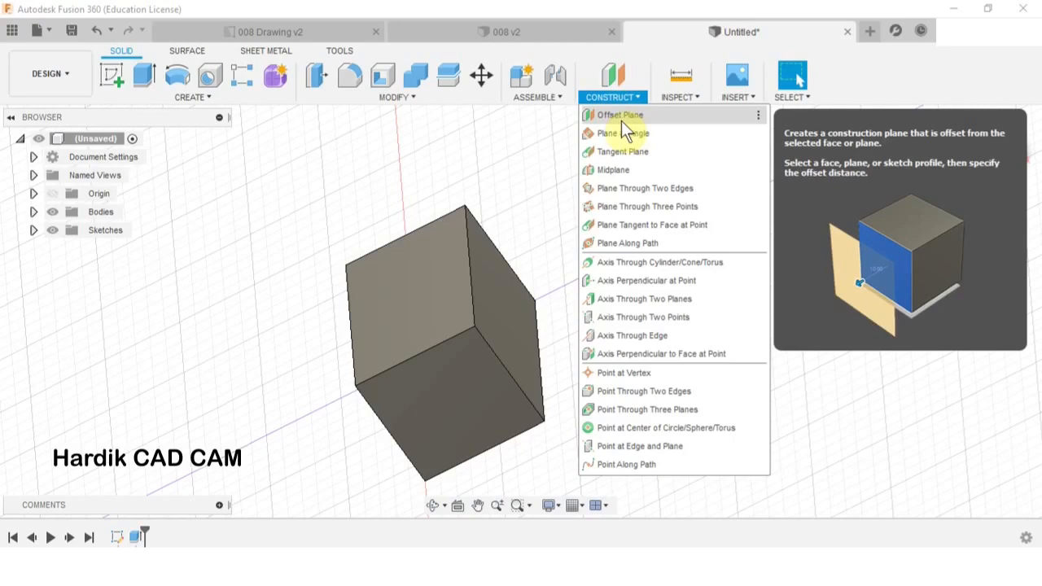
click(615, 117)
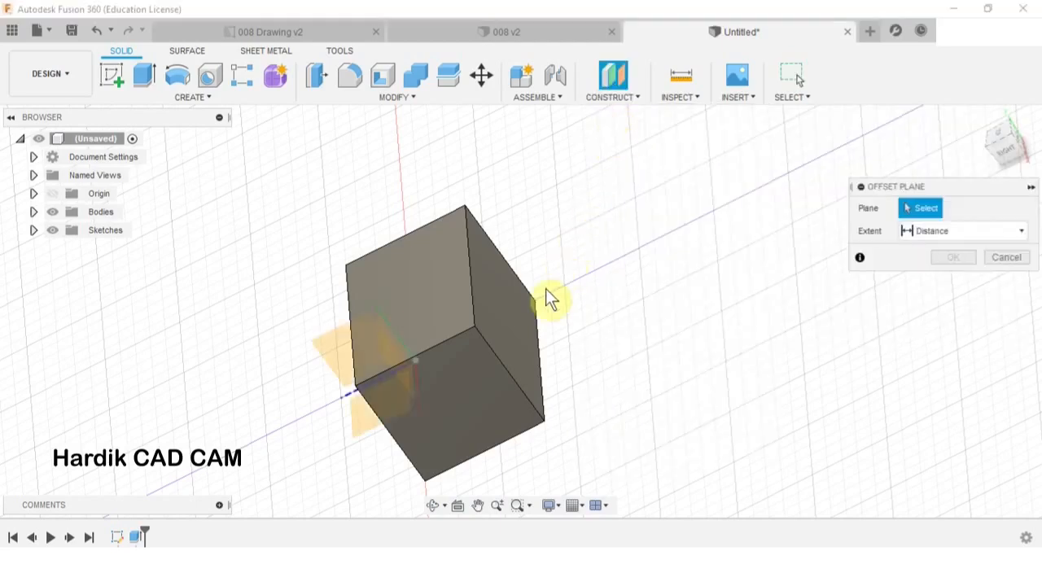
click(504, 317)
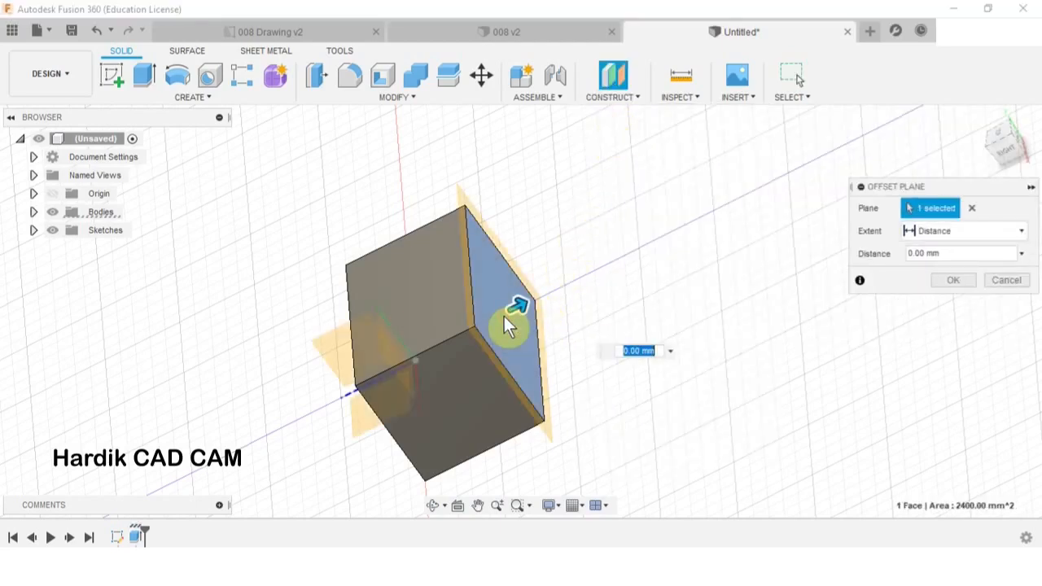
shift+middle_drag(540, 276, 582, 228)
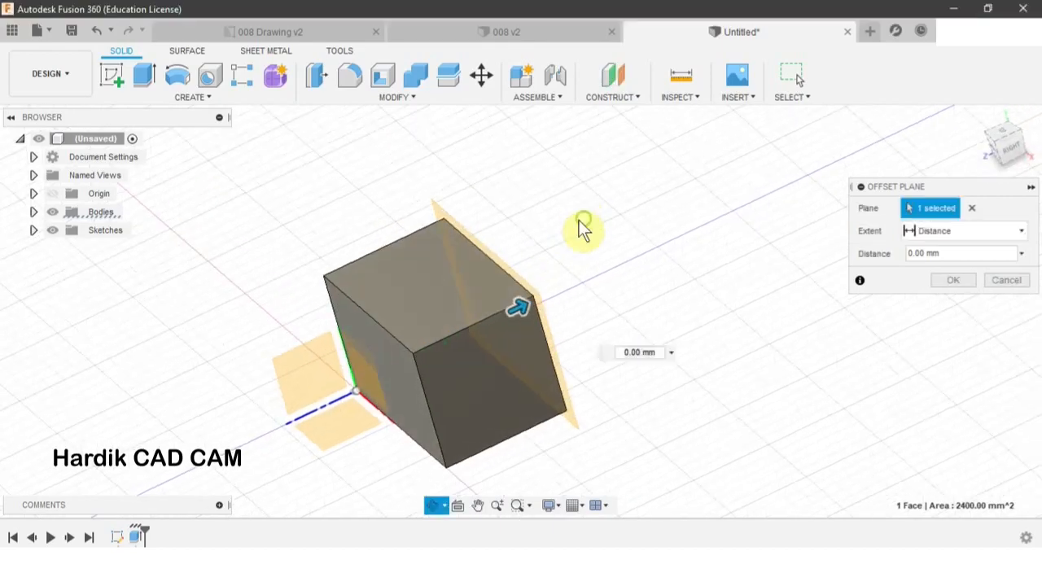
drag(524, 310, 484, 320)
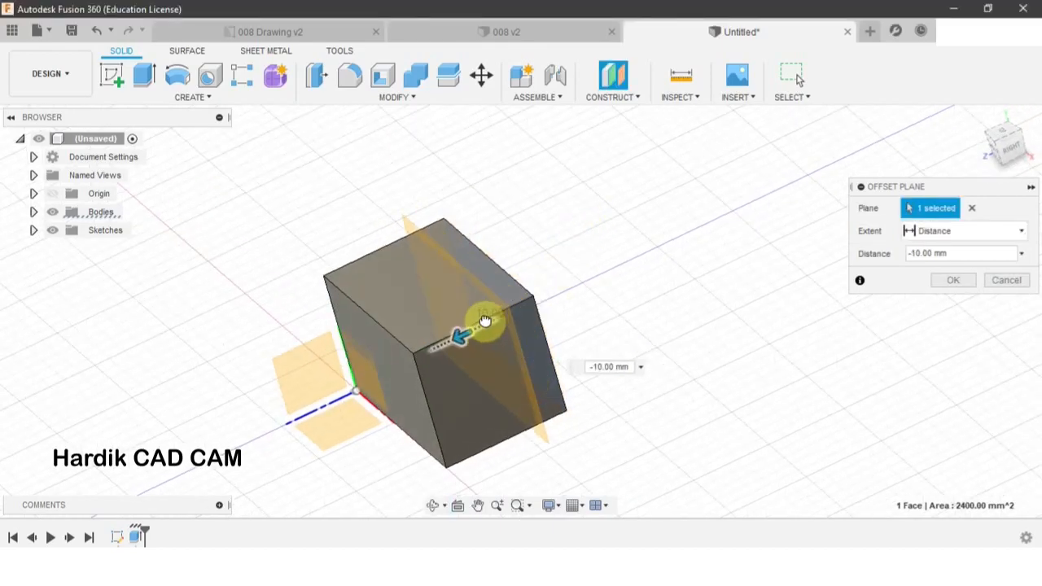
key(BackSpace)
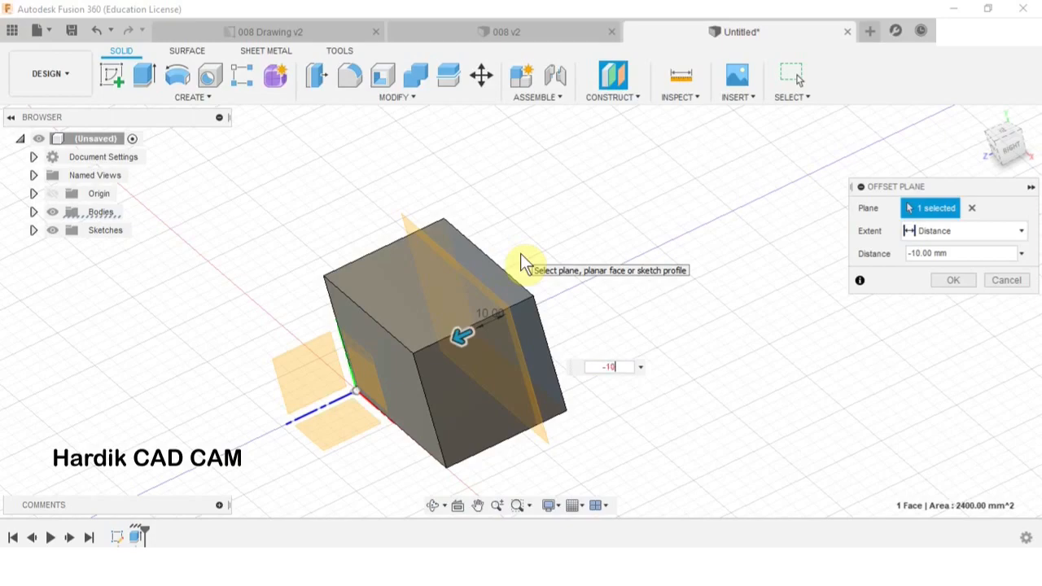
text(-10)
key(Return)
shift+middle_drag(526, 262, 468, 268)
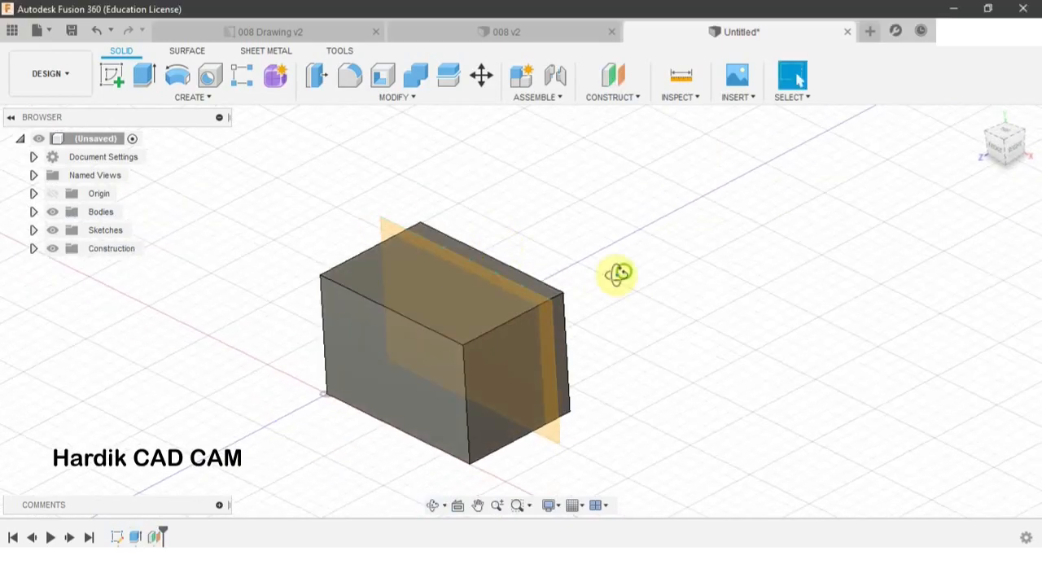
shift+middle_drag(618, 274, 526, 312)
click(499, 322)
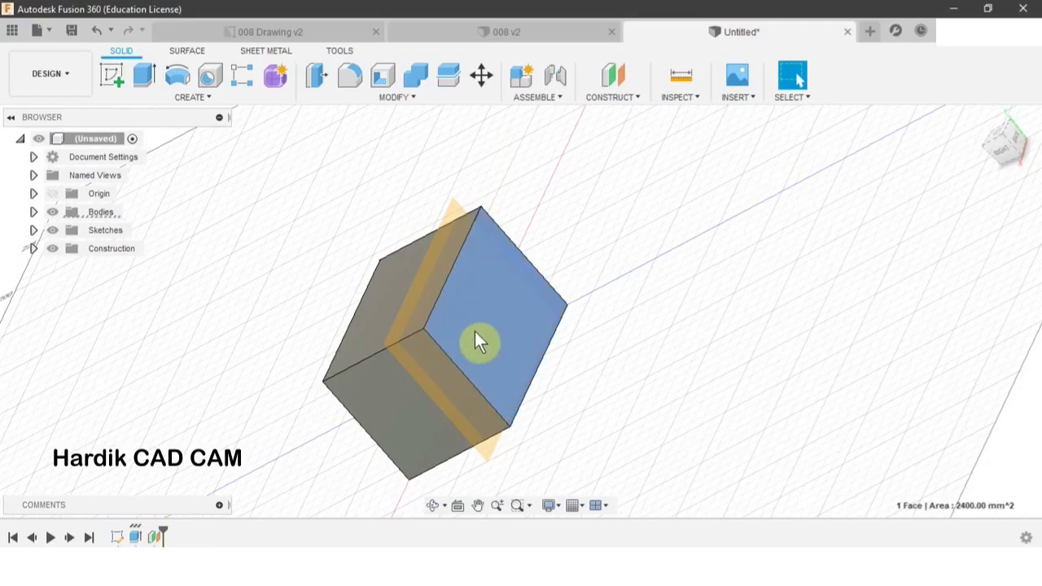
shift+middle_drag(479, 342, 569, 303)
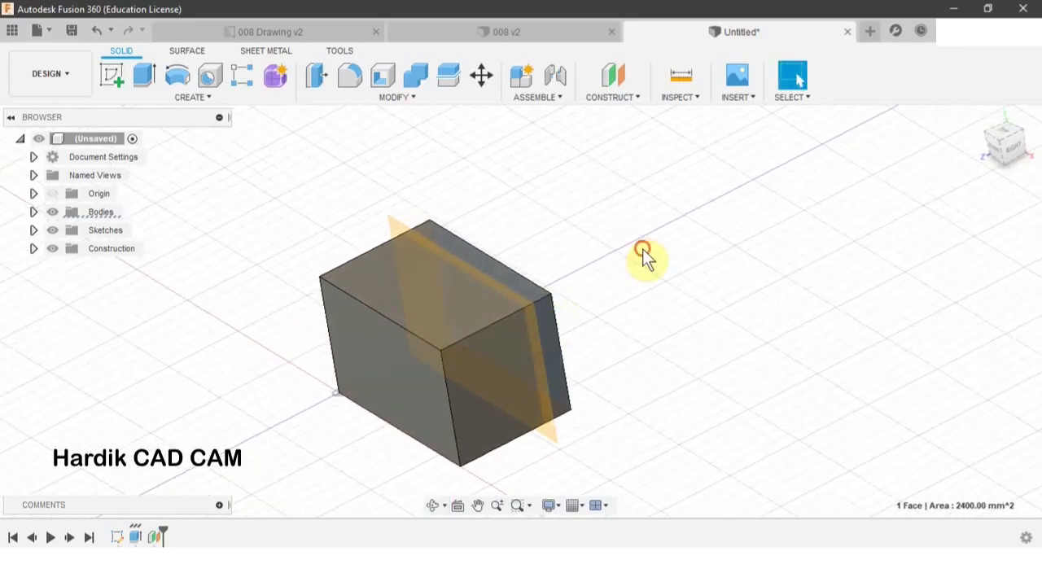
shift+middle_drag(450, 324, 521, 334)
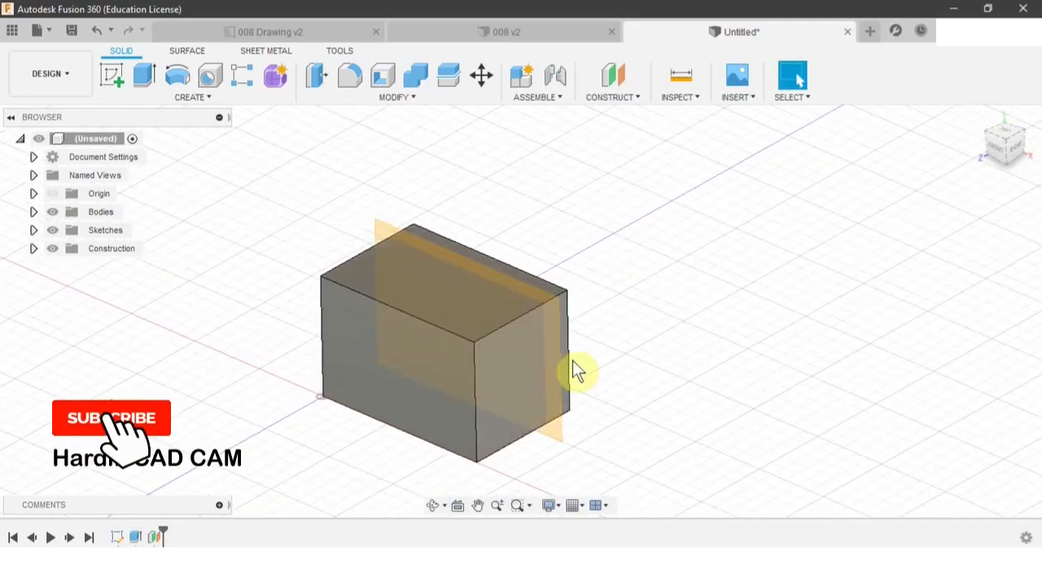
click(387, 234)
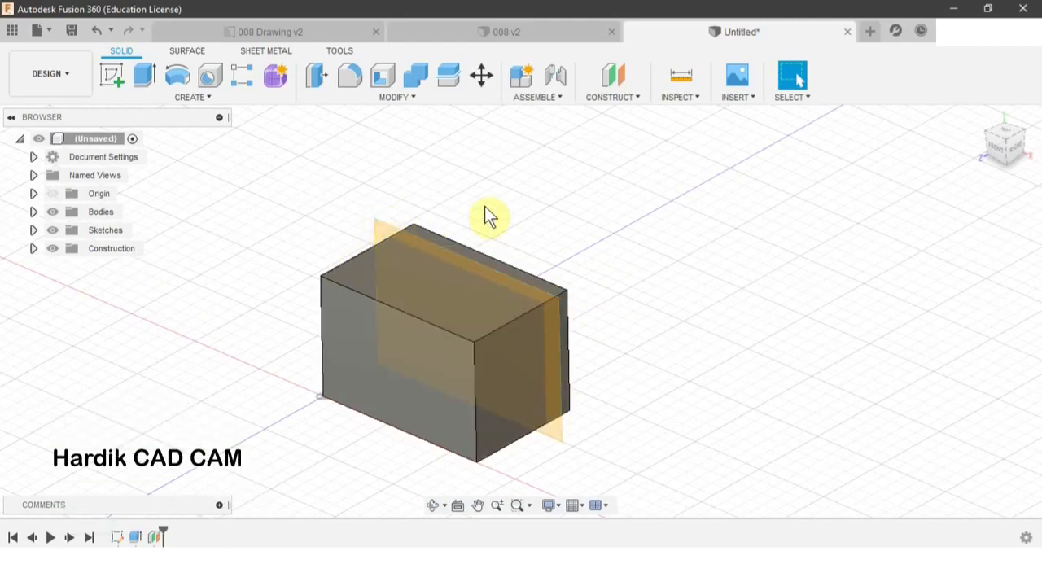
Split the block into two bodies, using the vertical offset plane near its back as the splitting tool.
click(399, 101)
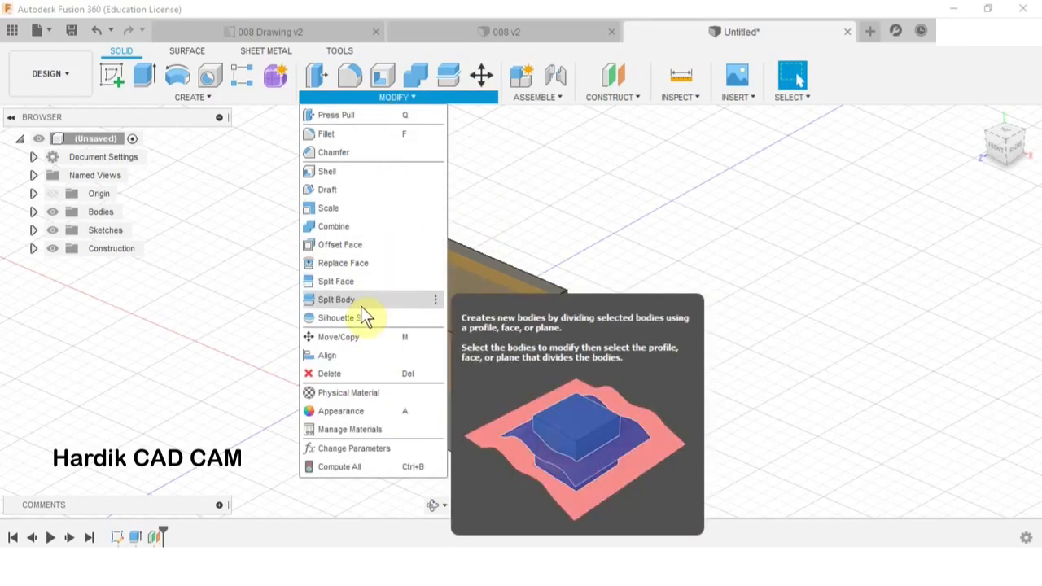
click(350, 301)
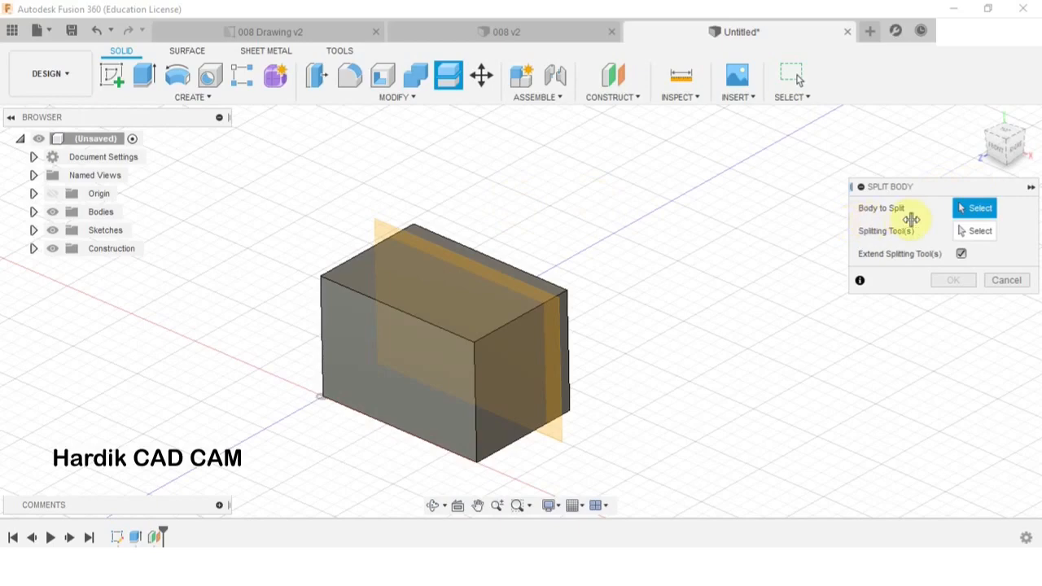
click(399, 368)
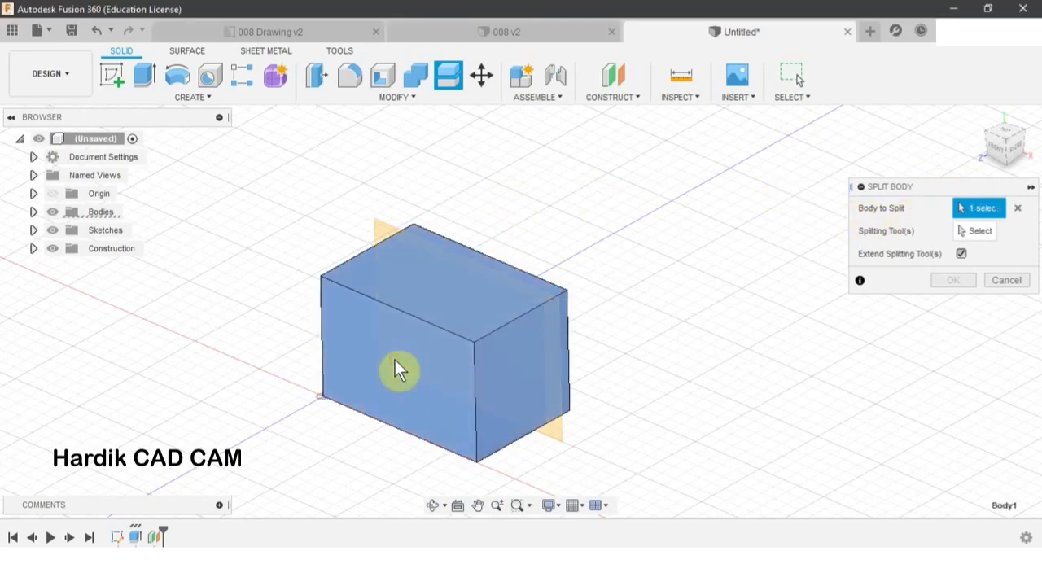
click(969, 232)
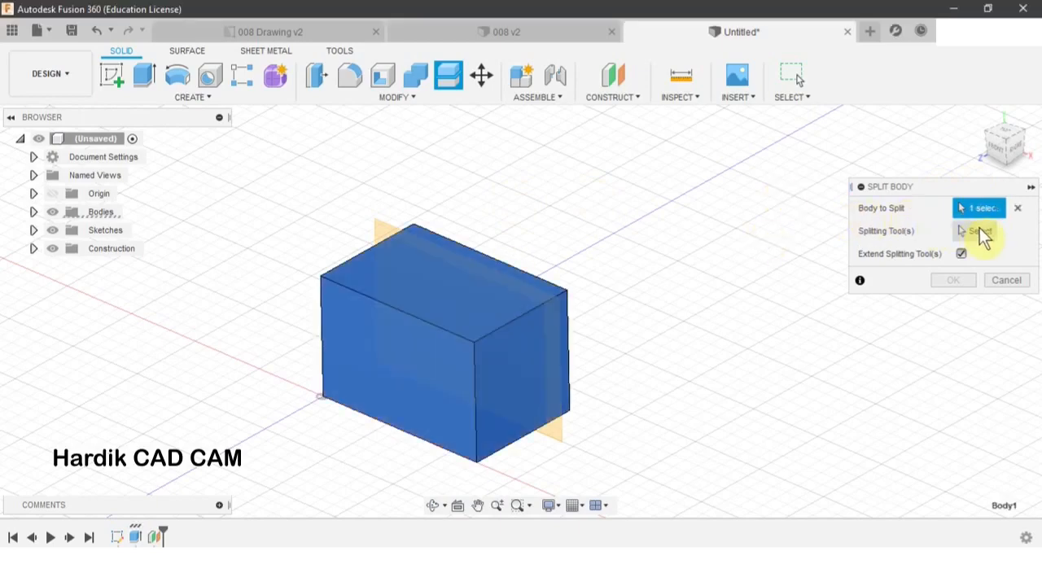
click(981, 233)
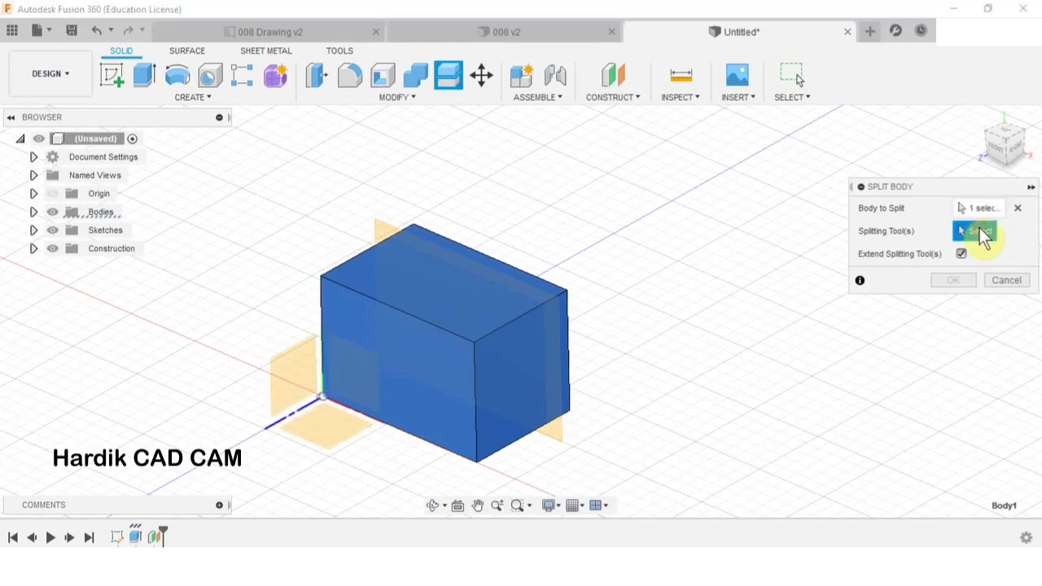
click(388, 227)
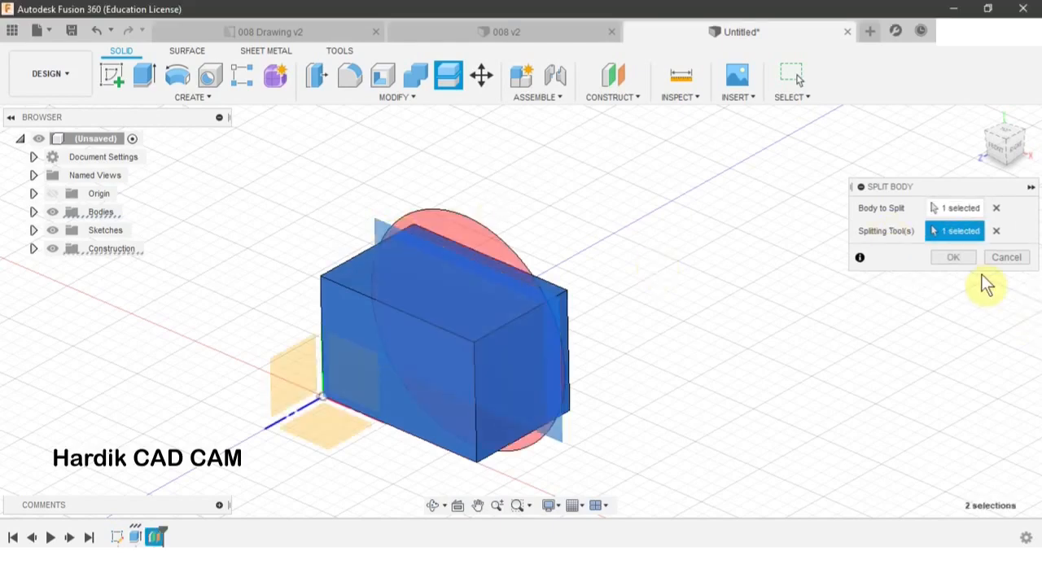
click(953, 257)
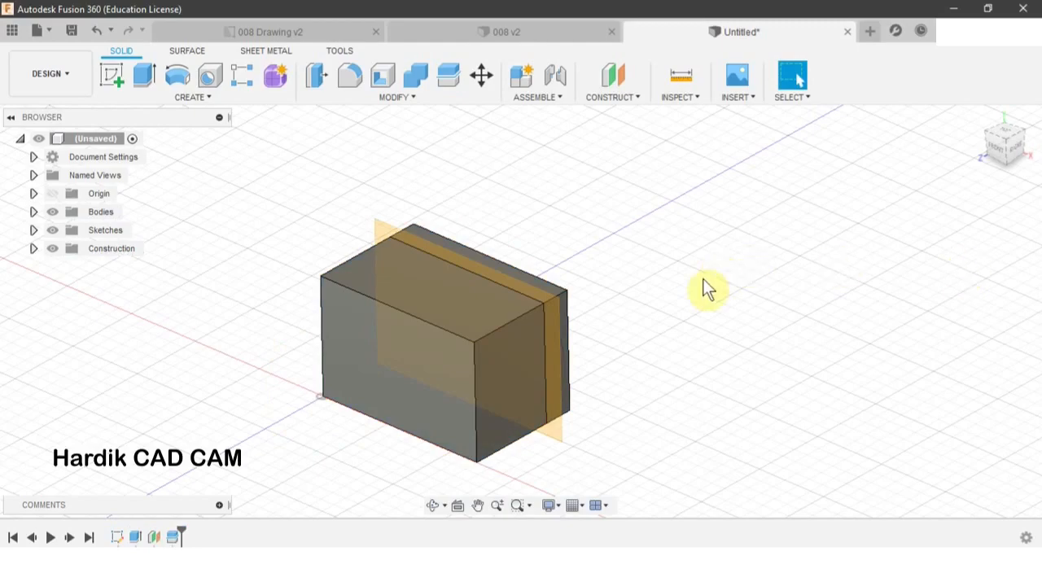
shift+middle_drag(705, 288, 669, 298)
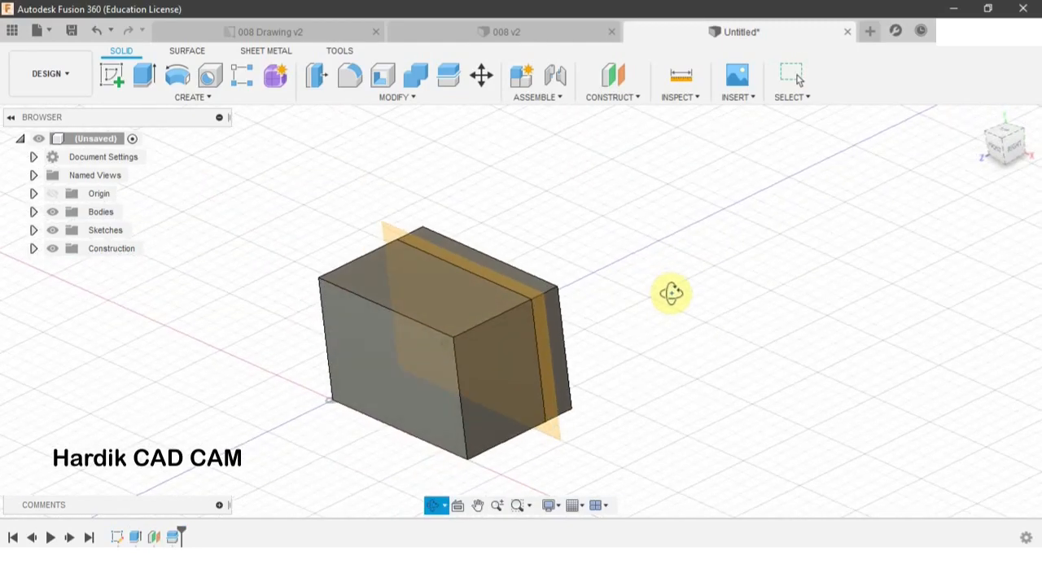
mouse_move(607, 262)
shift+middle_down()
mouse_move(638, 258)
mouse_move(615, 263)
shift+middle_up()
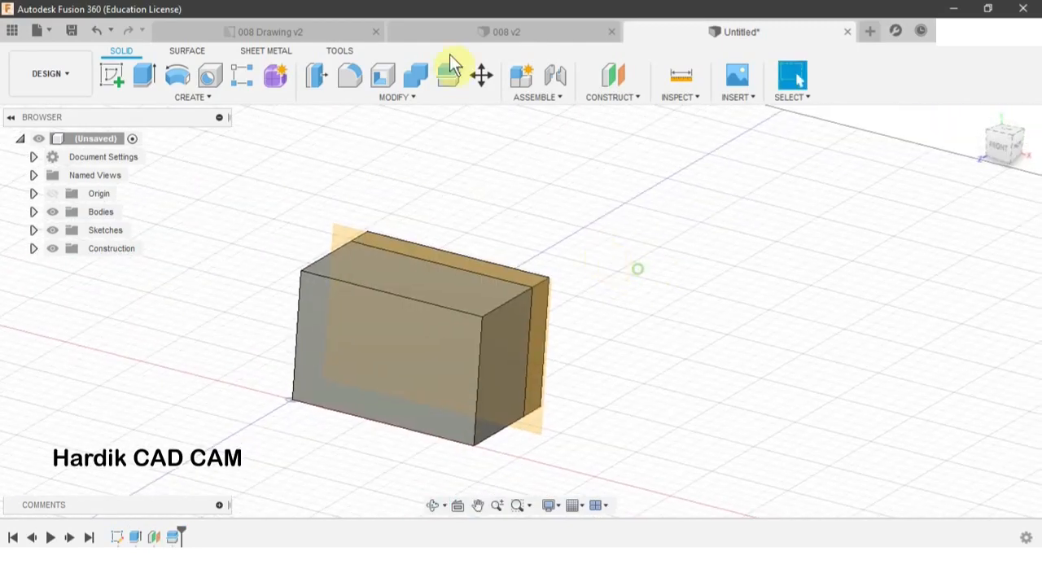
Check the base thickness in the 008 drawing and create a construction plane offset -10 mm from the block's bottom face in the untitled design.
click(294, 32)
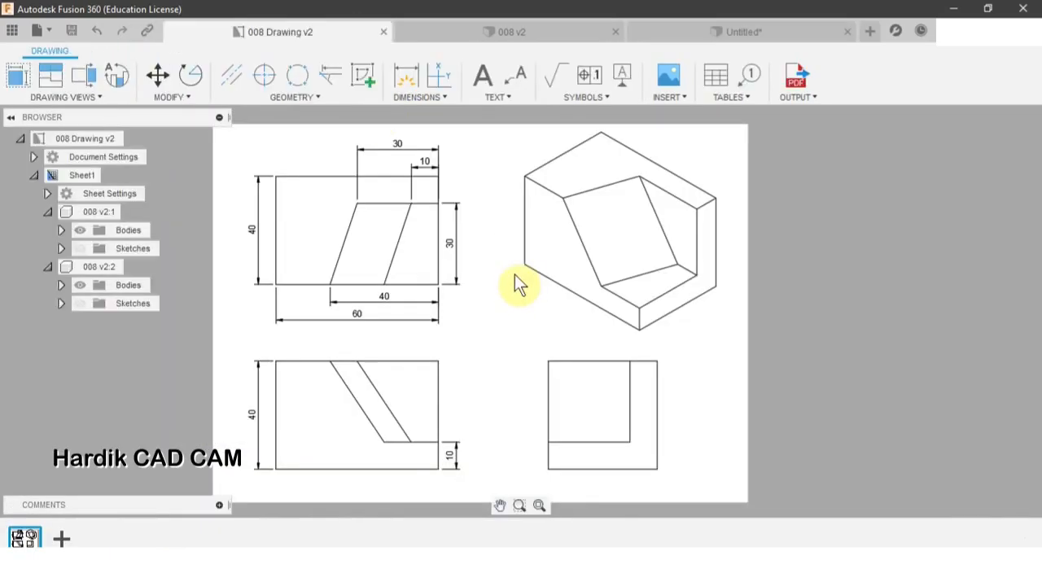
middle_drag(514, 284, 496, 279)
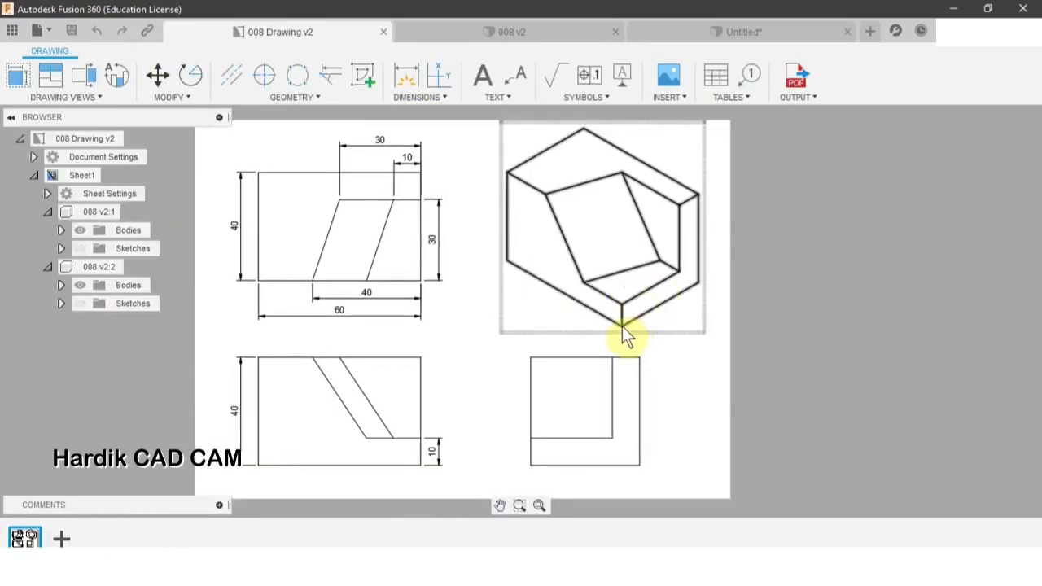
click(688, 31)
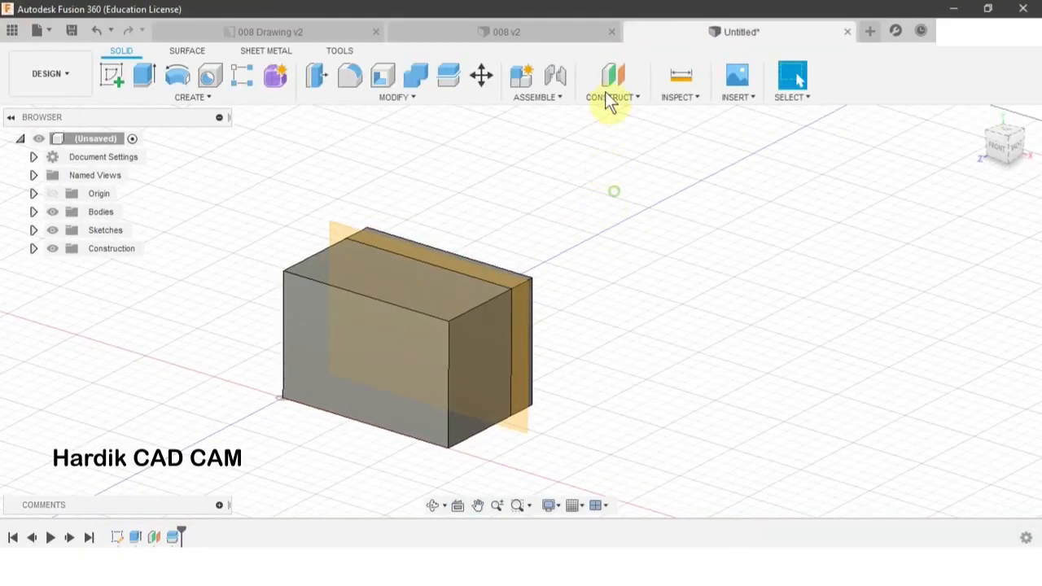
click(616, 95)
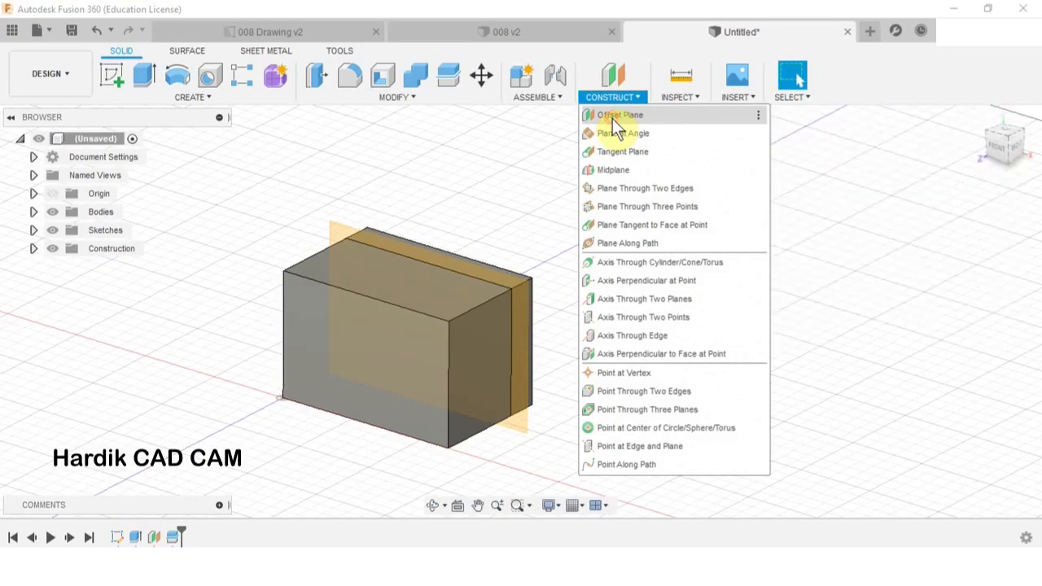
click(612, 117)
shift+middle_drag(589, 283, 442, 365)
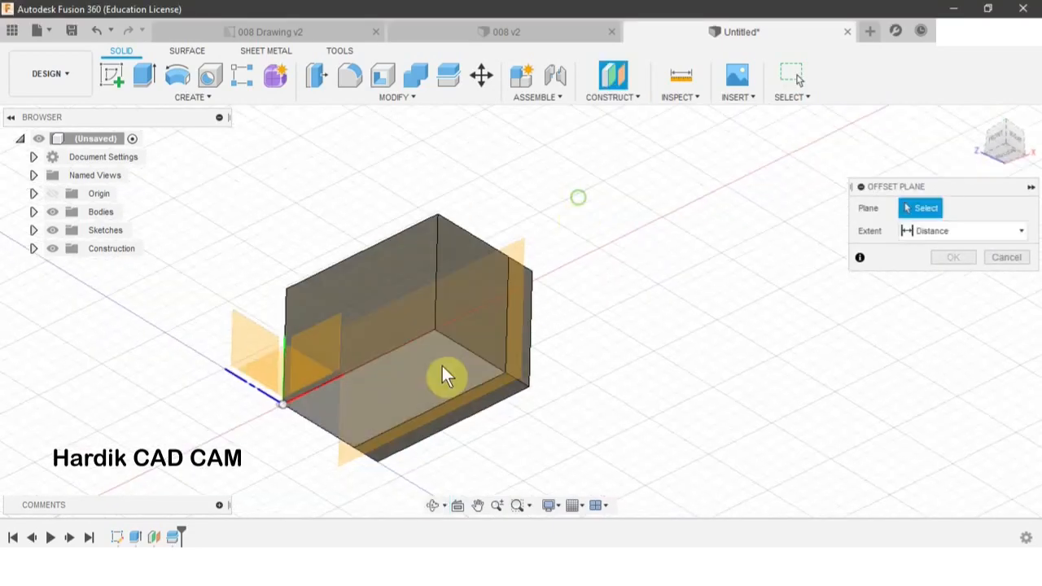
click(438, 367)
shift+middle_drag(638, 290, 630, 344)
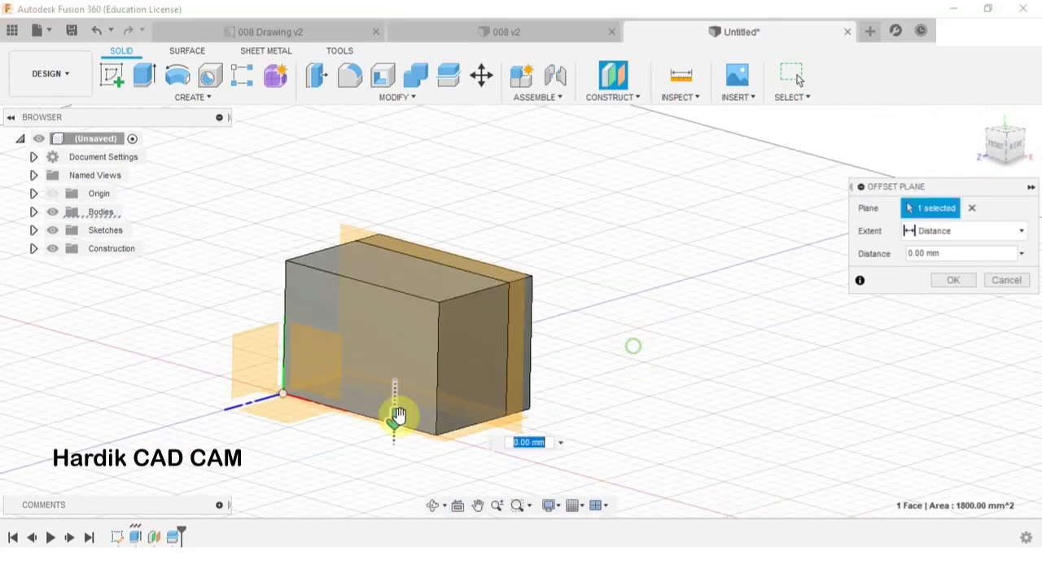
drag(397, 414, 393, 394)
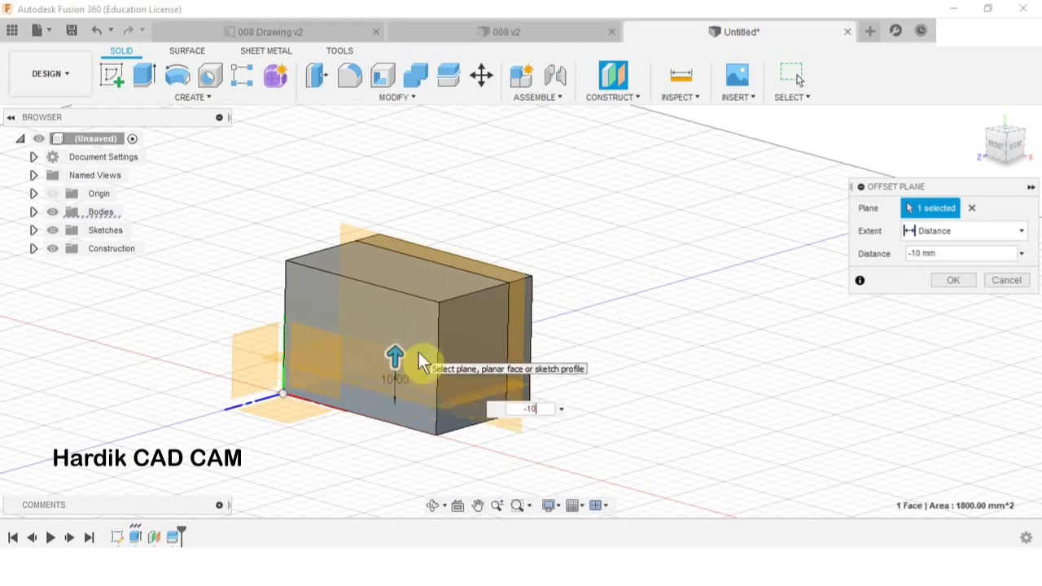
key(Return)
shift+middle_drag(646, 293, 611, 268)
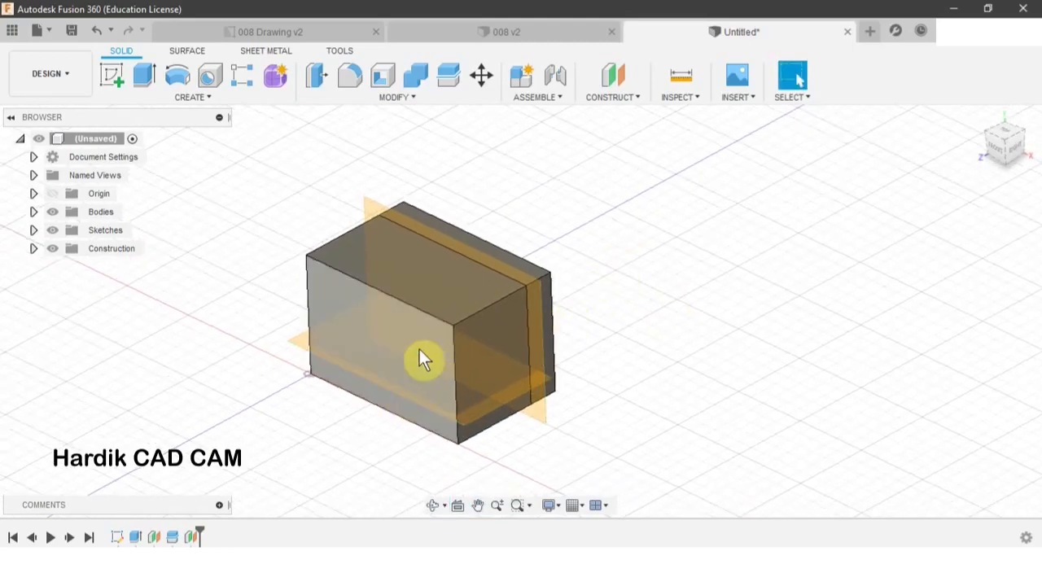
Split both the front and back bodies, using the horizontal offset plane near the base as the splitting tool.
click(399, 96)
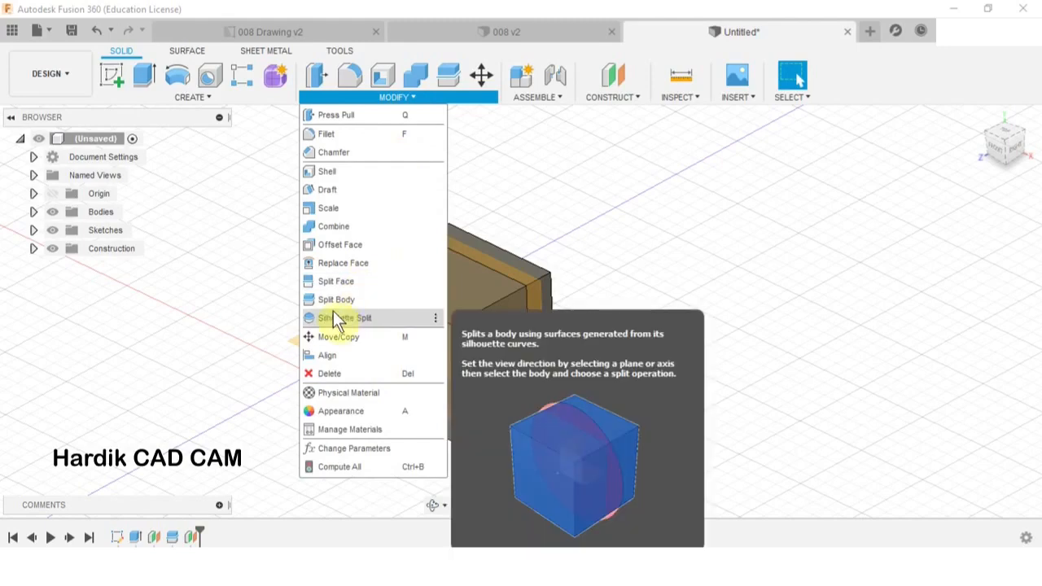
click(332, 300)
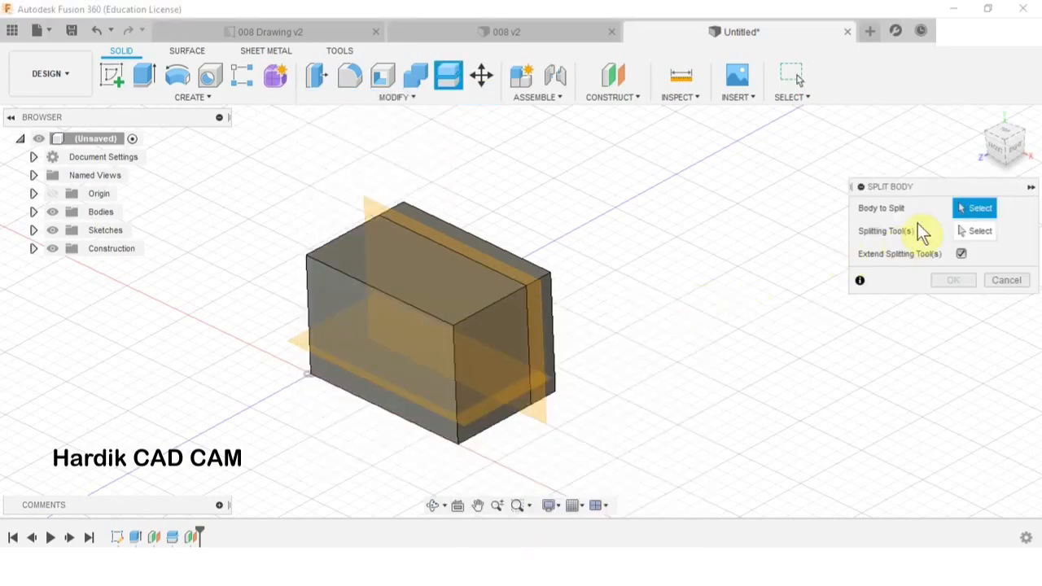
click(371, 309)
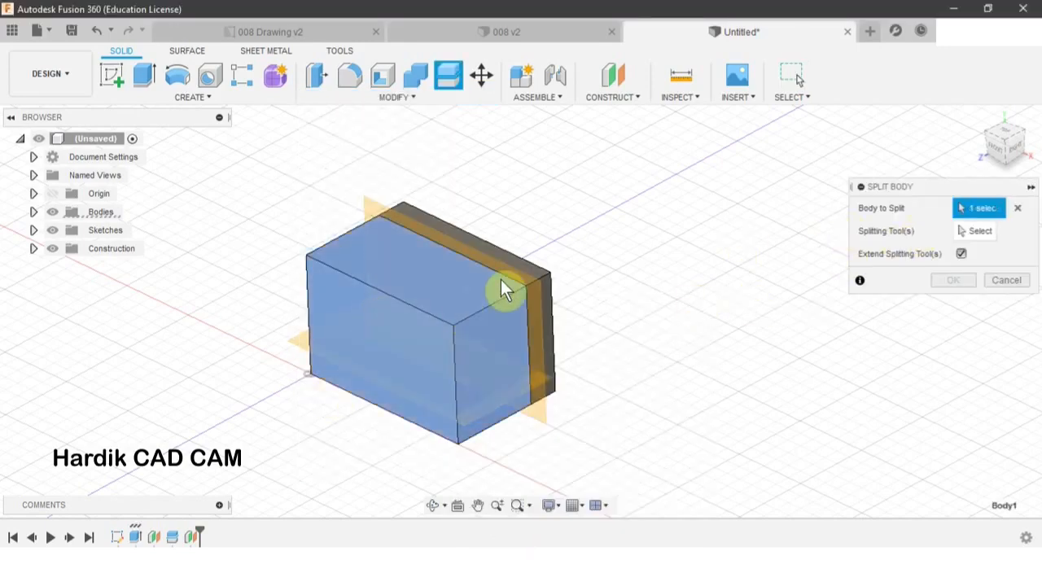
click(532, 262)
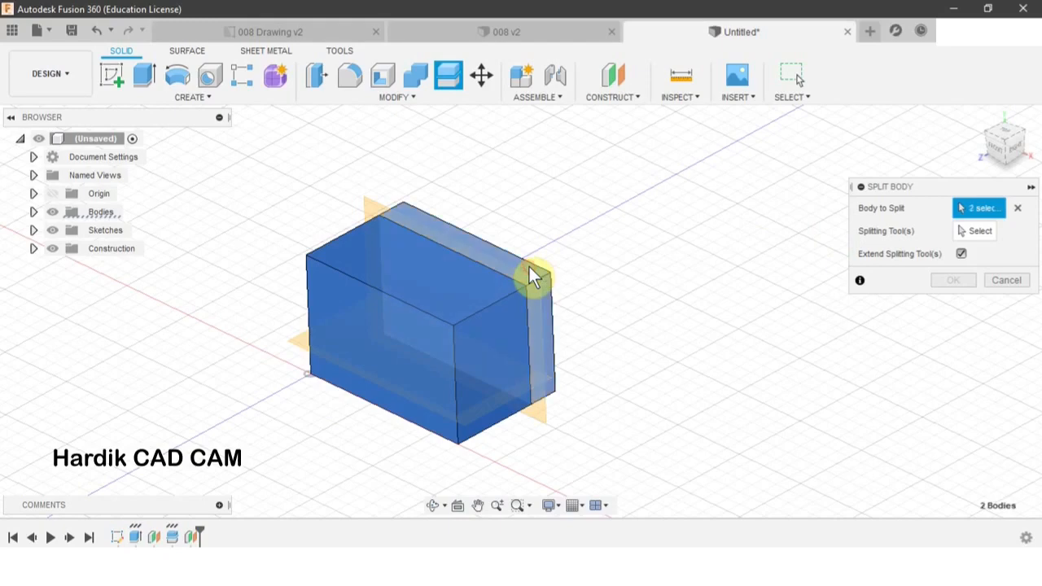
click(969, 231)
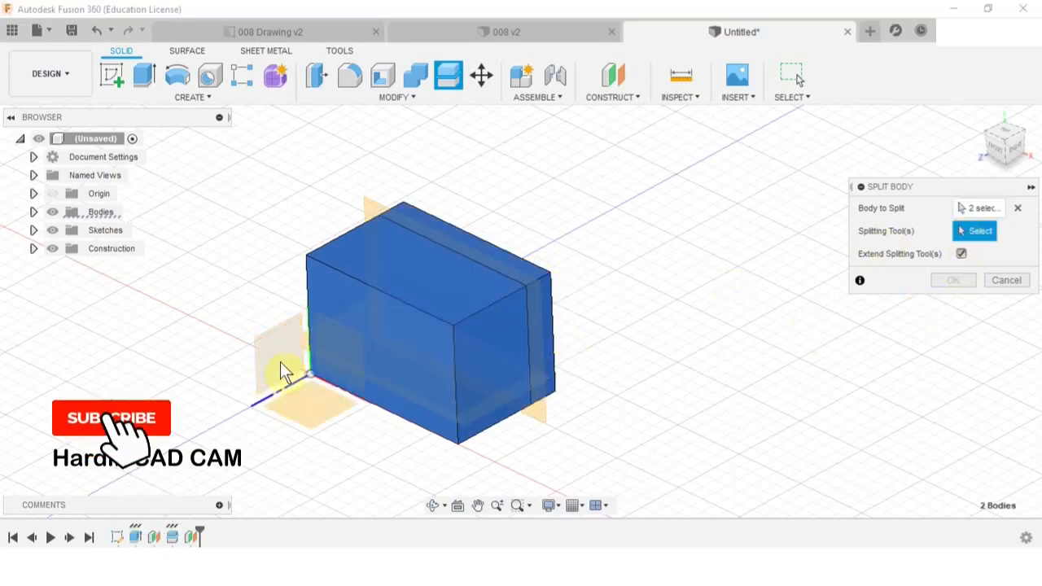
click(308, 337)
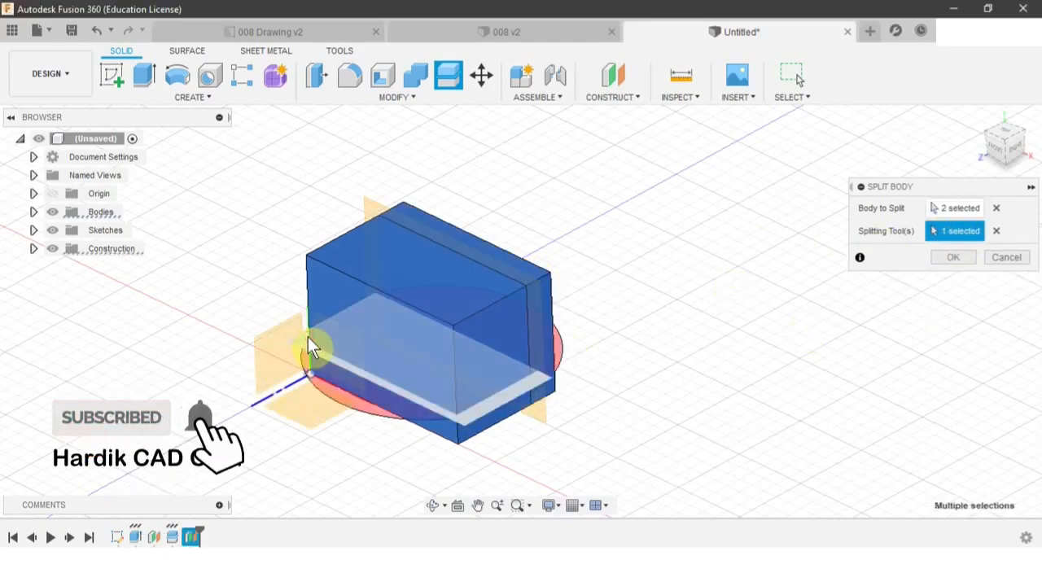
click(951, 259)
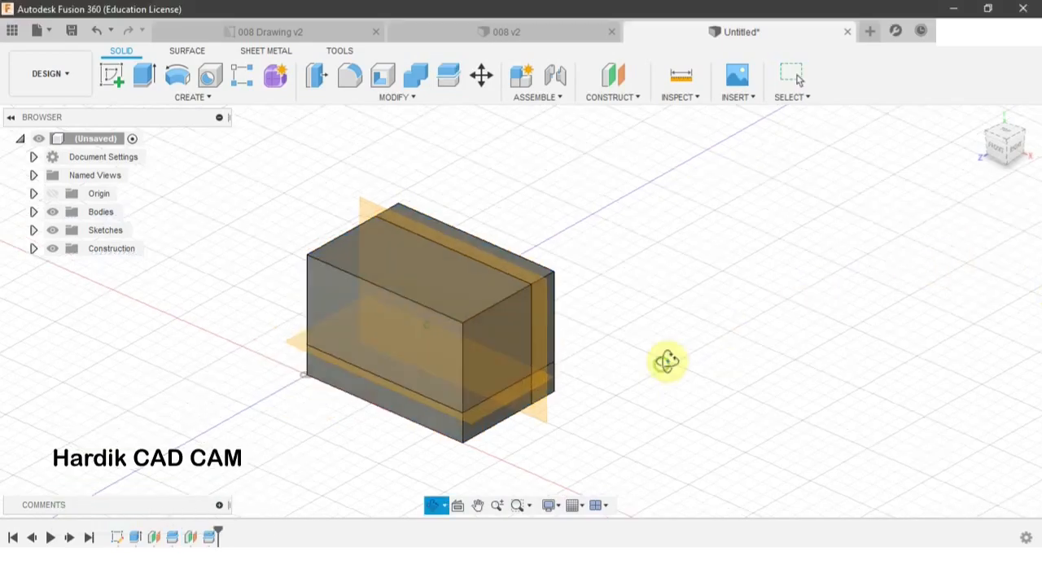
Check the sloped cut in the 008 model and sketch two points on the untitled block's top face, one on the split line and one on the front edge.
shift+middle_drag(667, 360, 659, 382)
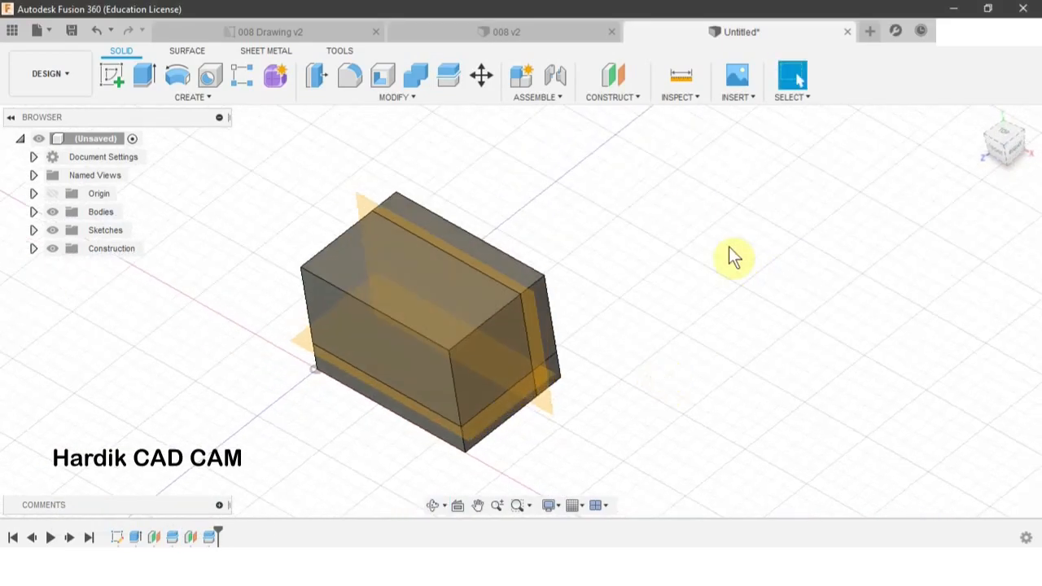
click(413, 41)
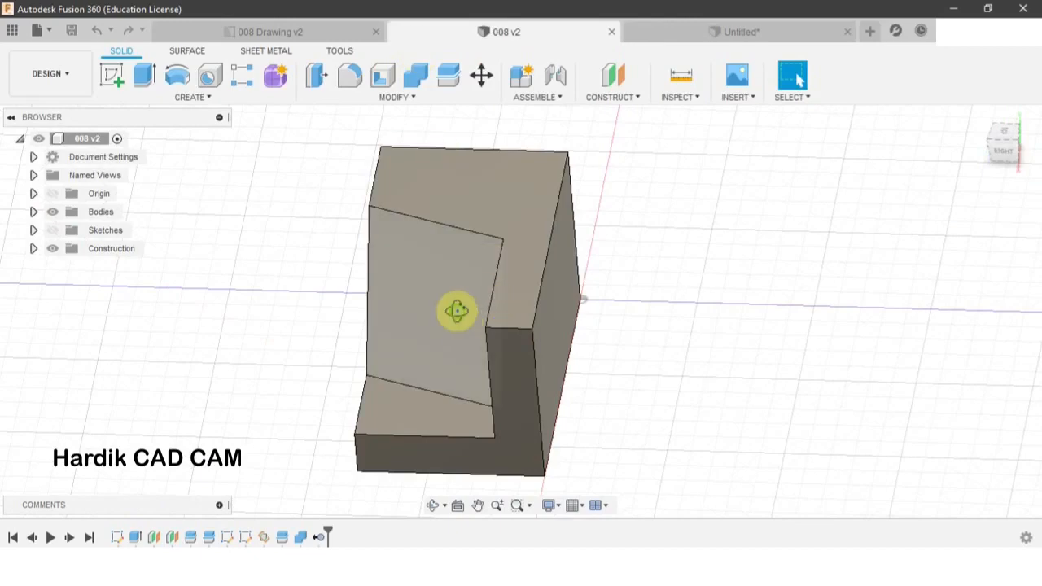
shift+middle_drag(457, 310, 502, 218)
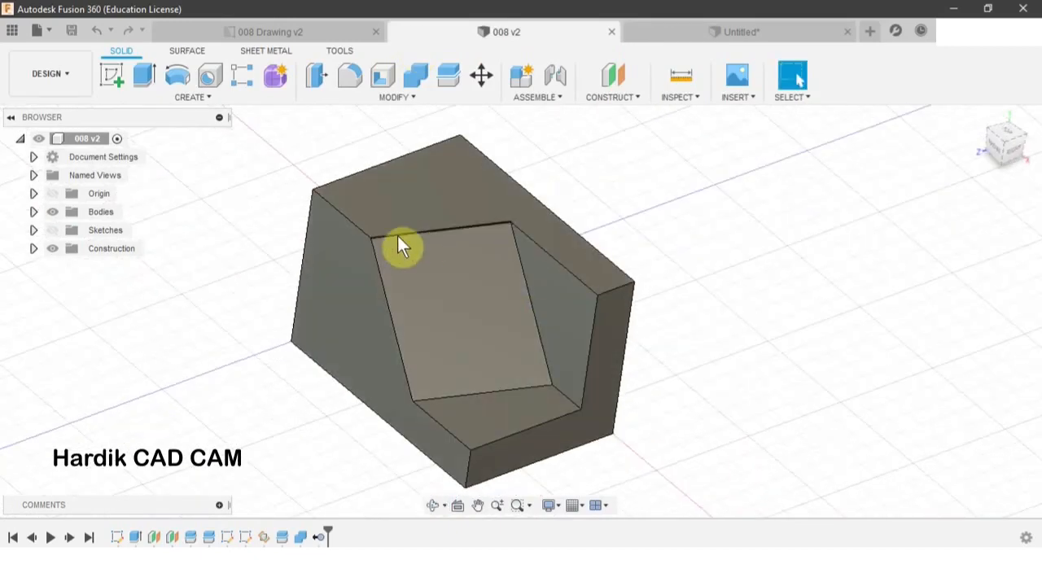
click(731, 37)
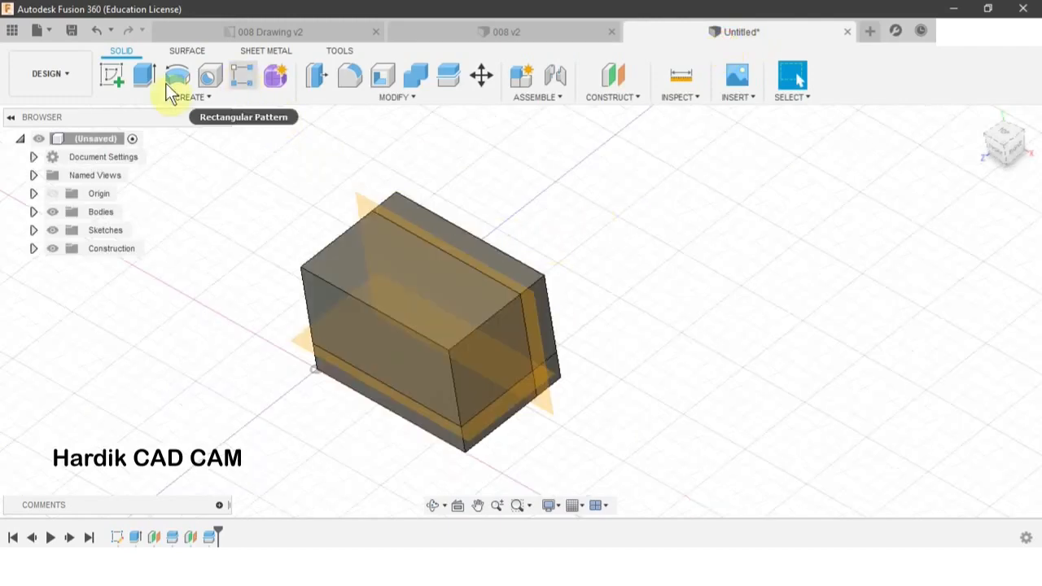
click(111, 76)
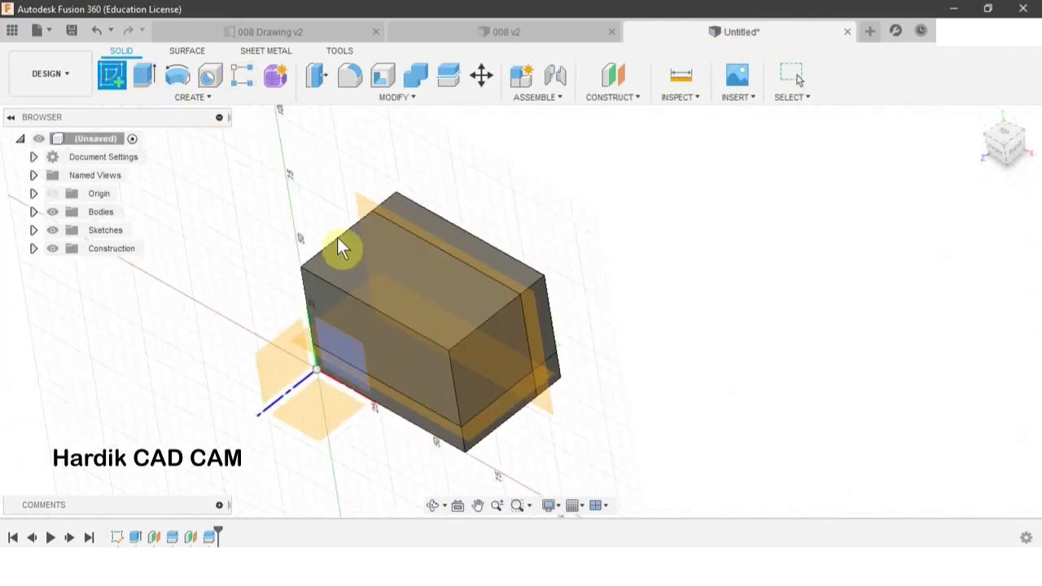
click(392, 269)
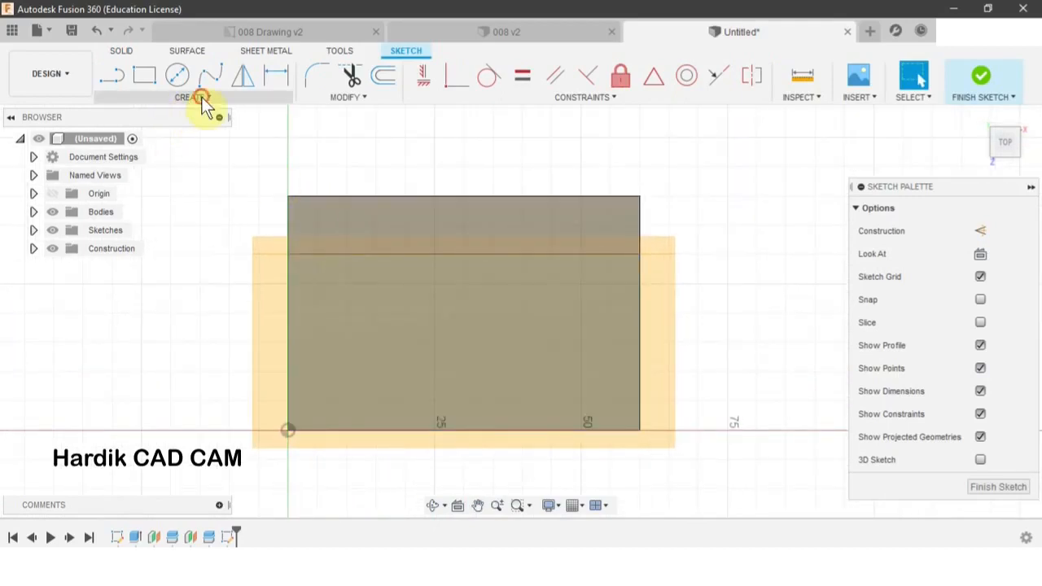
click(201, 97)
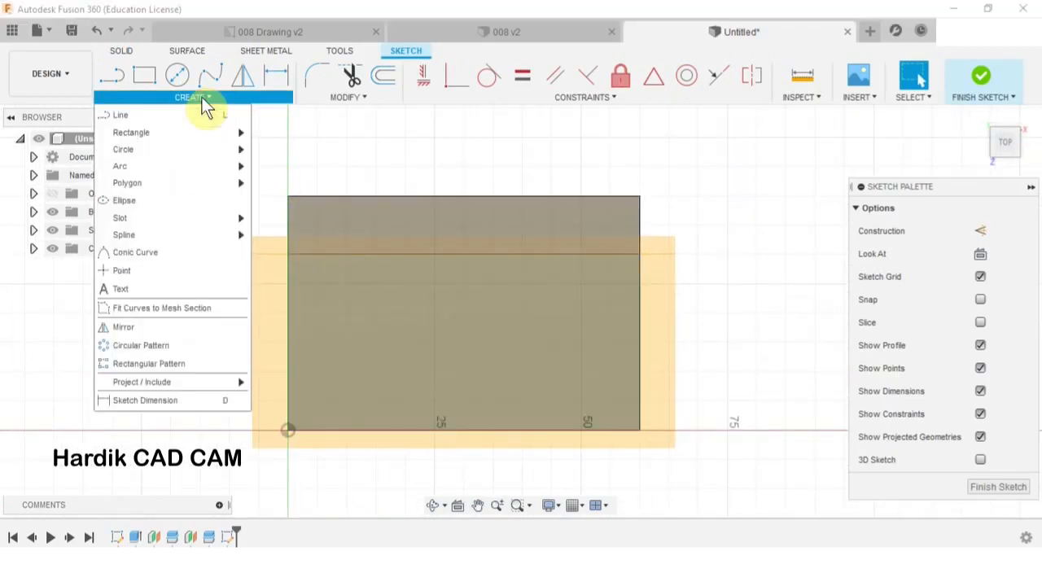
click(117, 269)
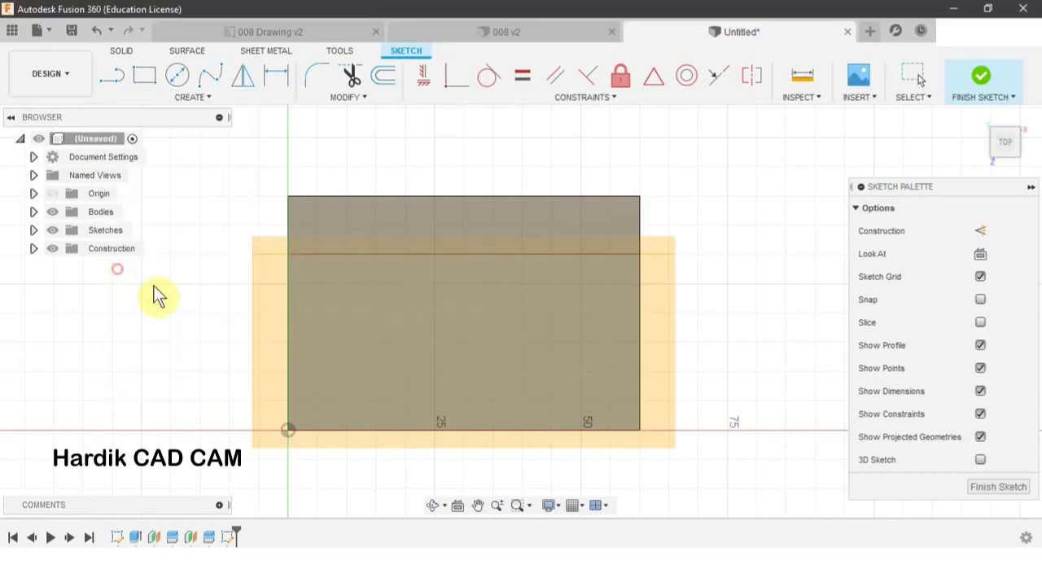
click(489, 254)
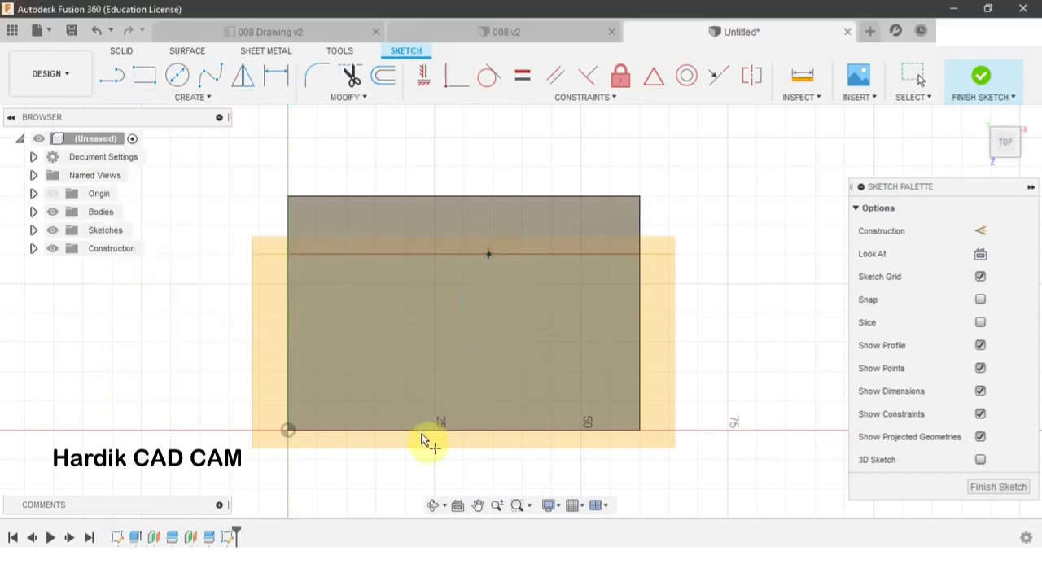
key(Escape)
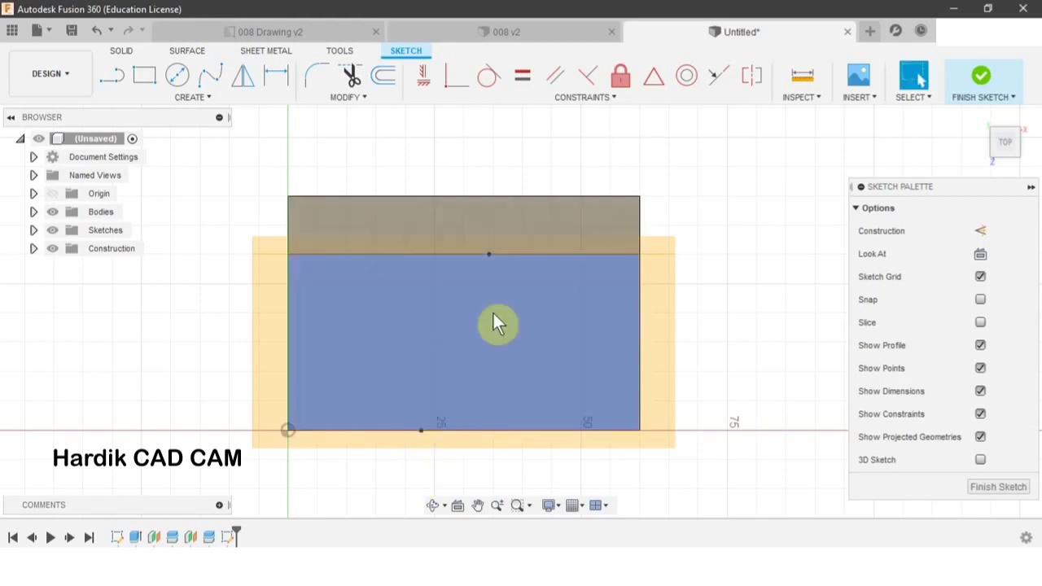
Check the top view in the 008 drawing and dimension the split-line point 40 mm horizontally from the block's right edge.
click(276, 32)
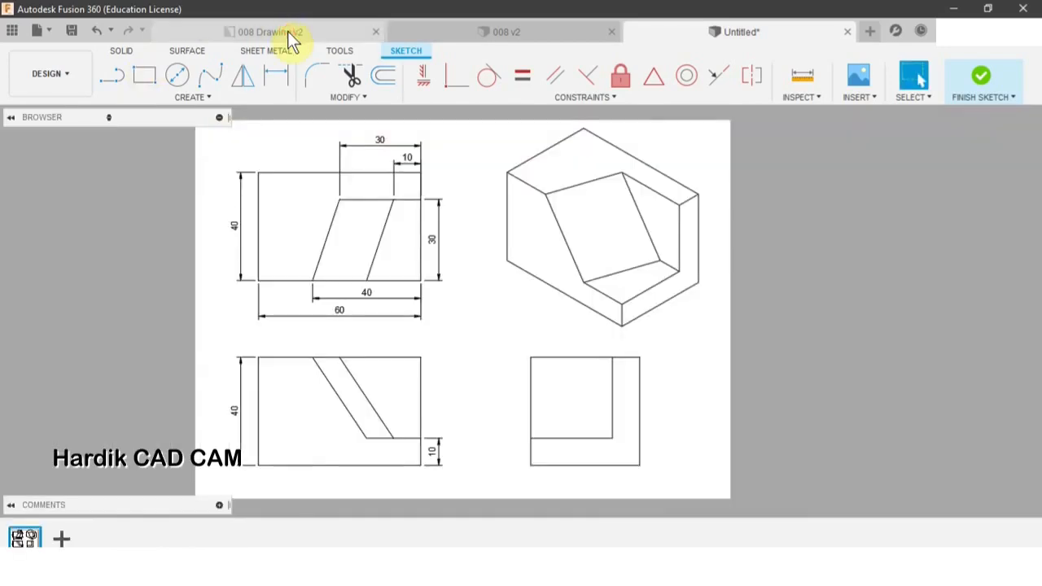
scroll(398, 210, up, 3)
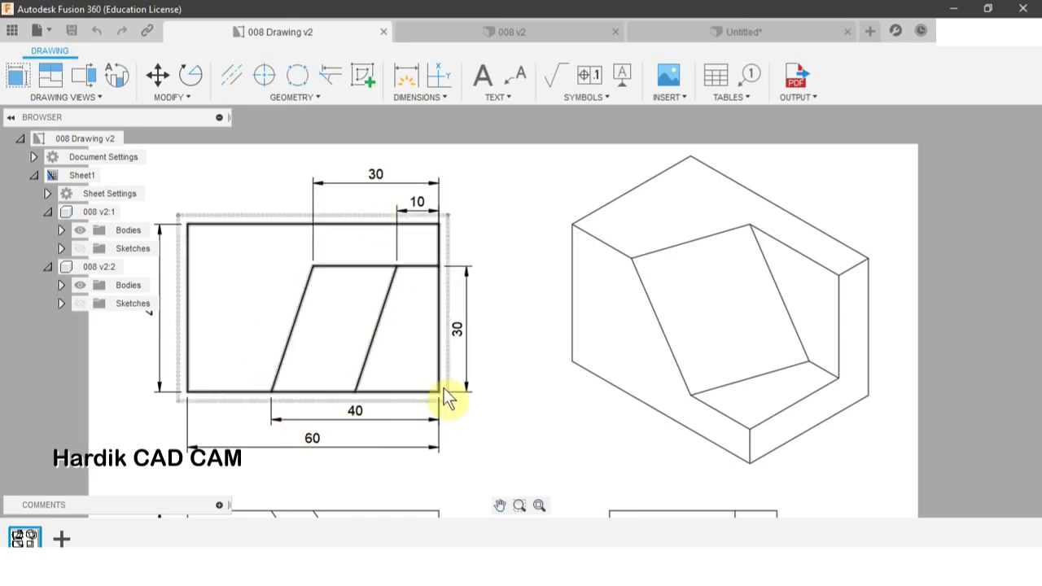
click(672, 31)
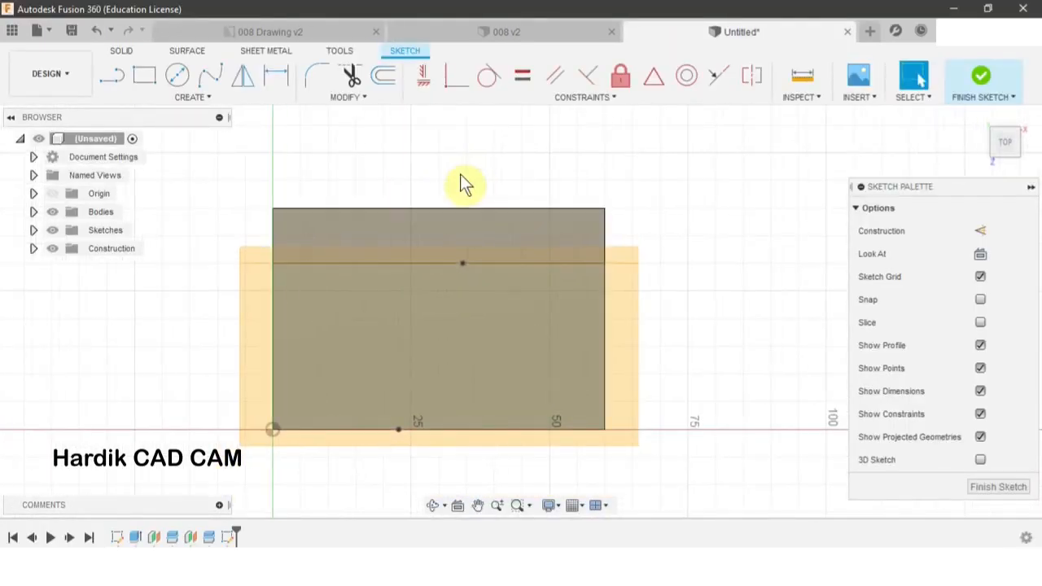
key(d)
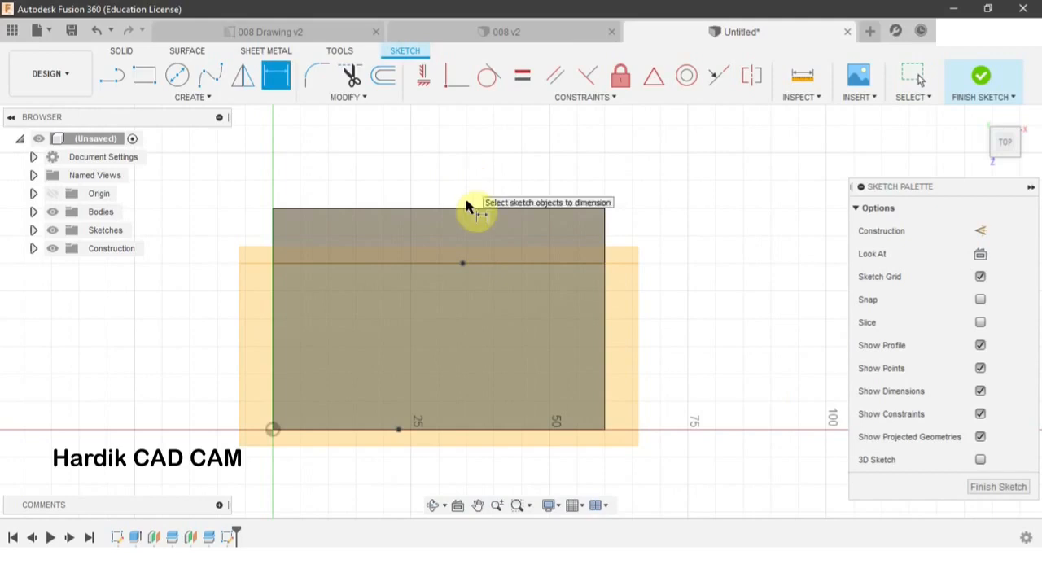
click(462, 262)
click(603, 262)
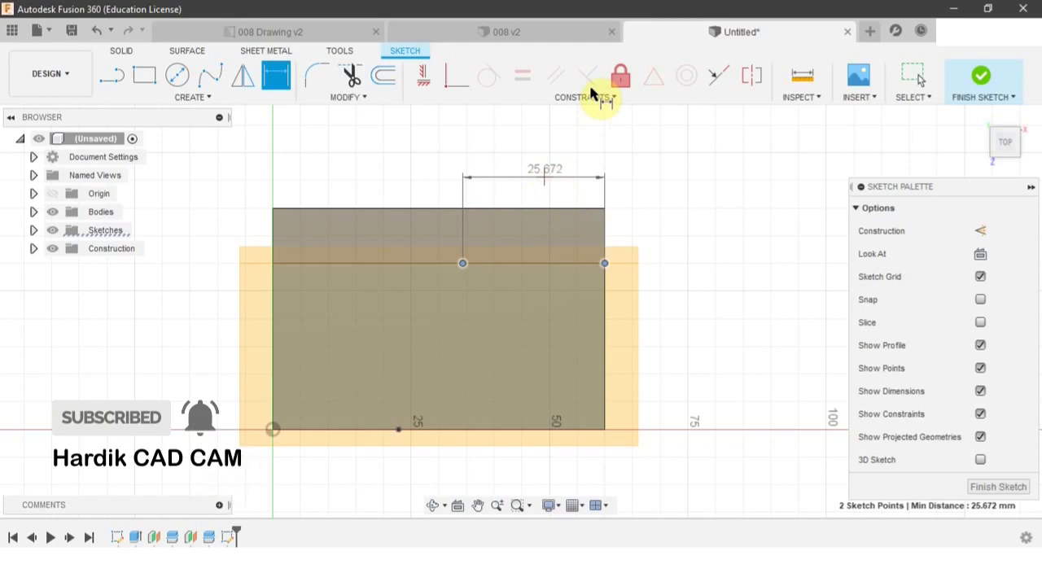
click(591, 89)
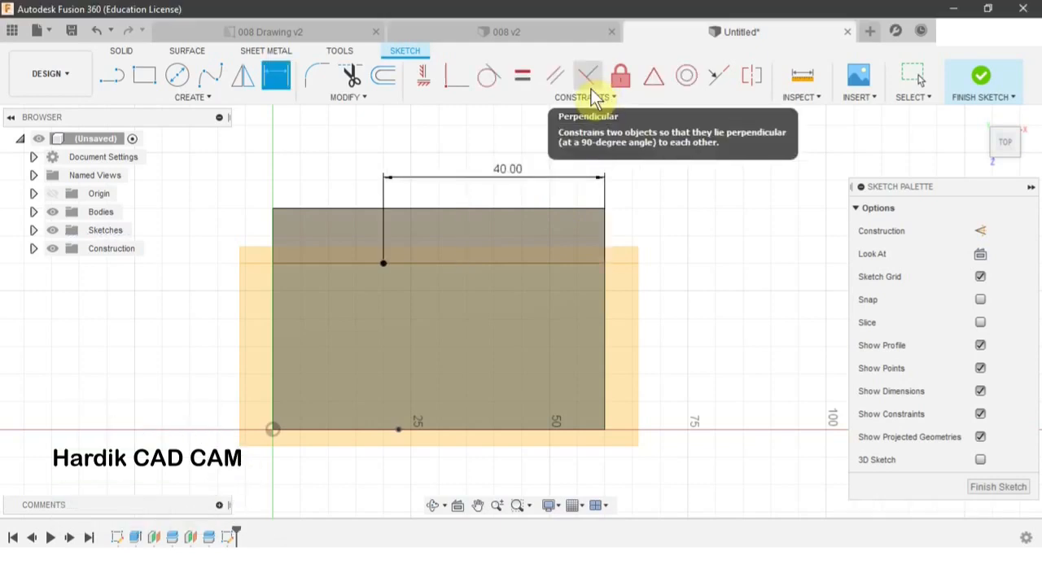
Recheck the 008 drawing and set the split-line point's distance from the block's right edge to 30 mm.
click(285, 26)
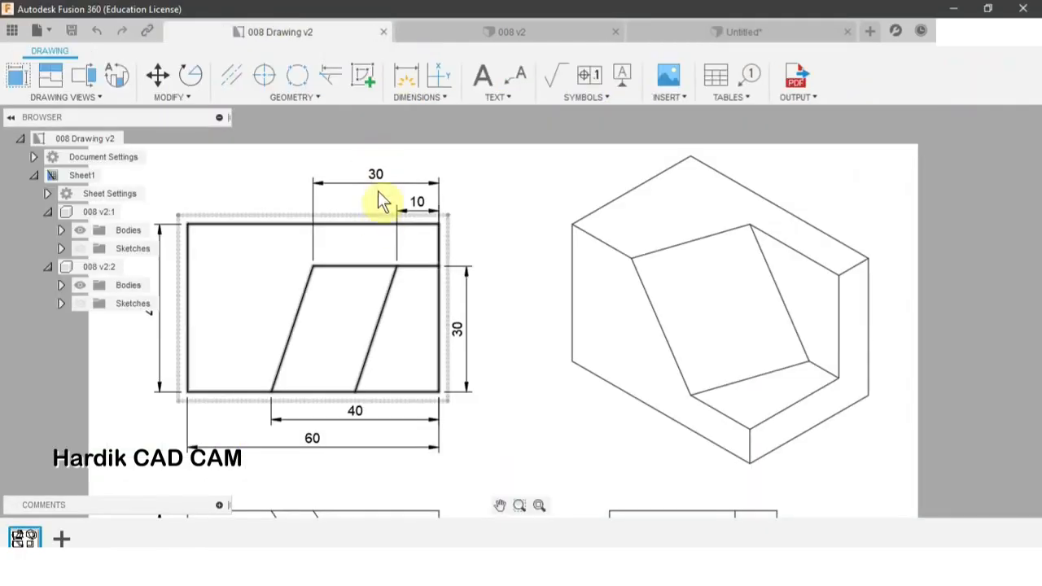
click(716, 29)
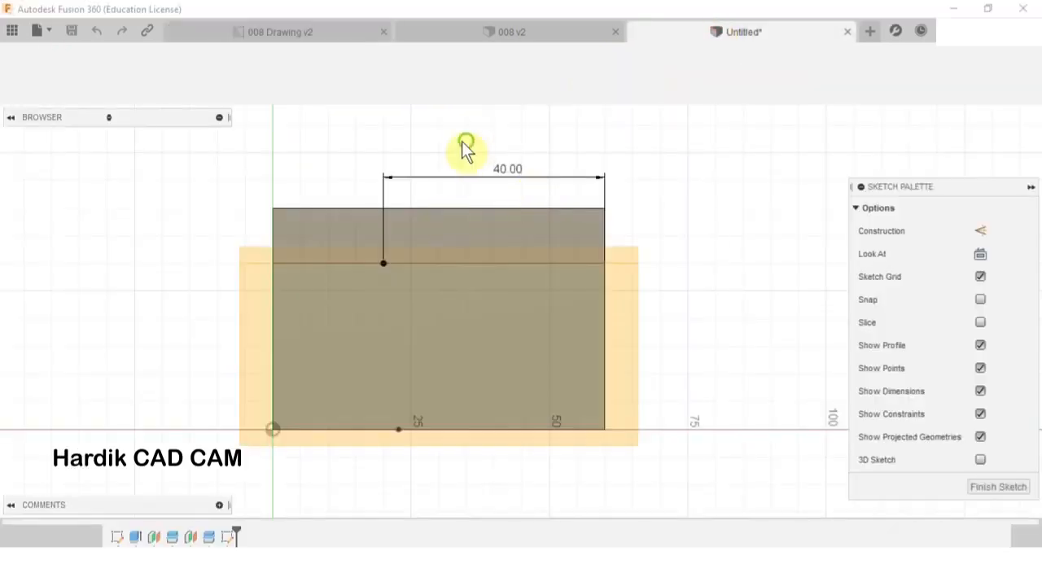
double_click(487, 176)
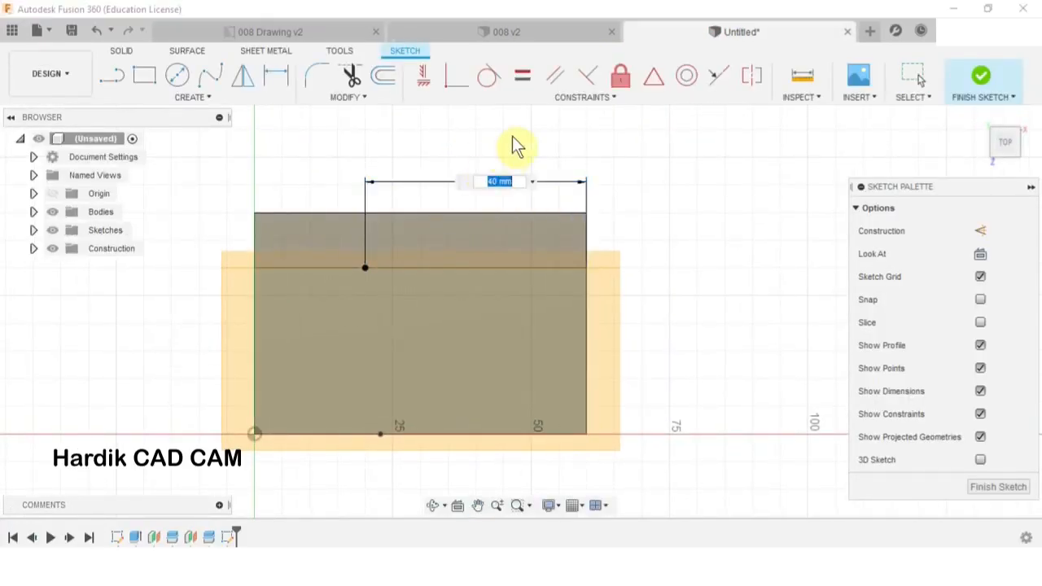
key(Return)
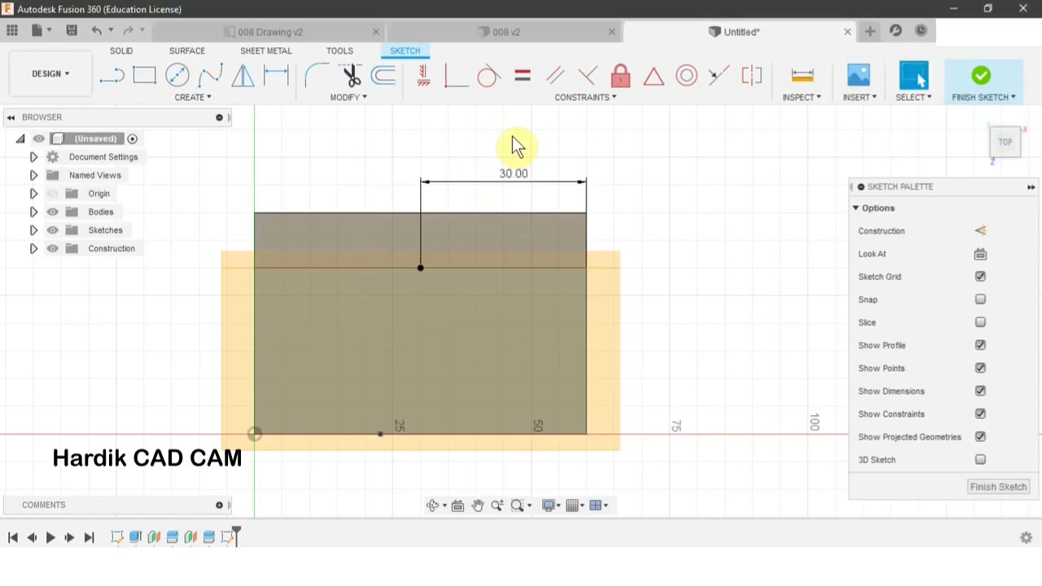
Dimension the front-edge point 40 mm horizontally from the block's front right corner.
click(417, 364)
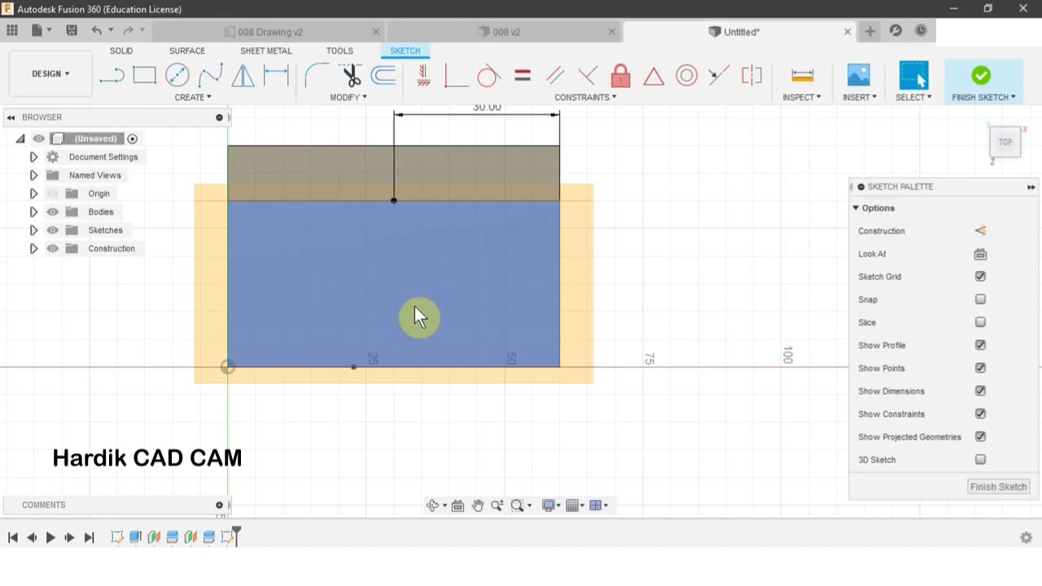
key(d)
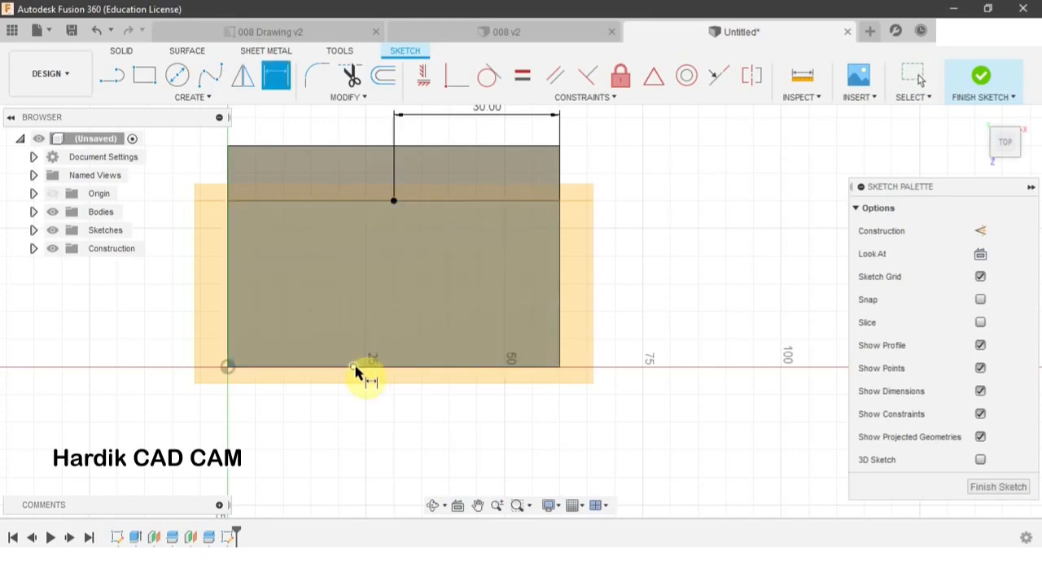
click(354, 368)
click(559, 367)
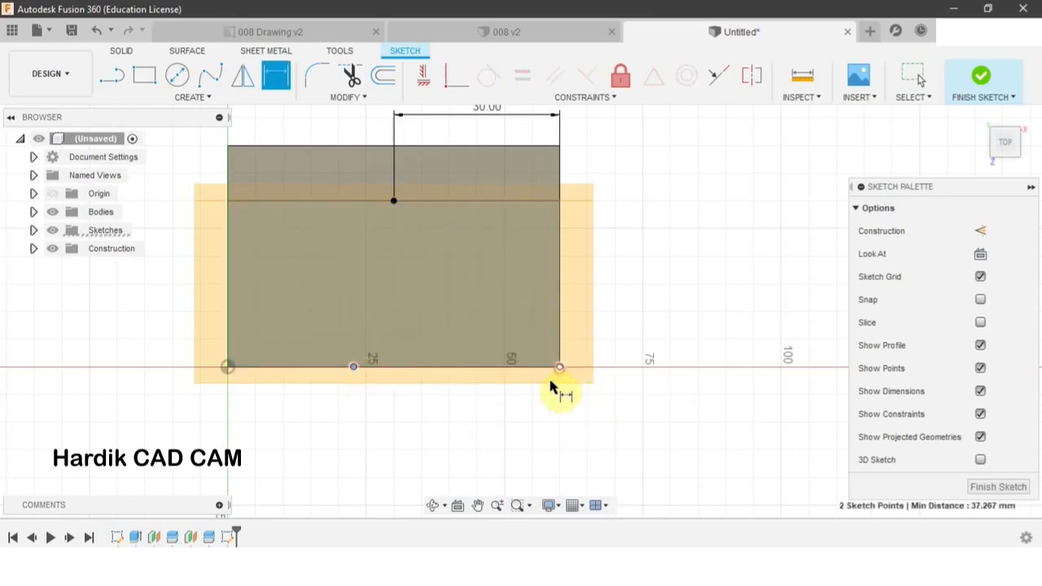
click(424, 418)
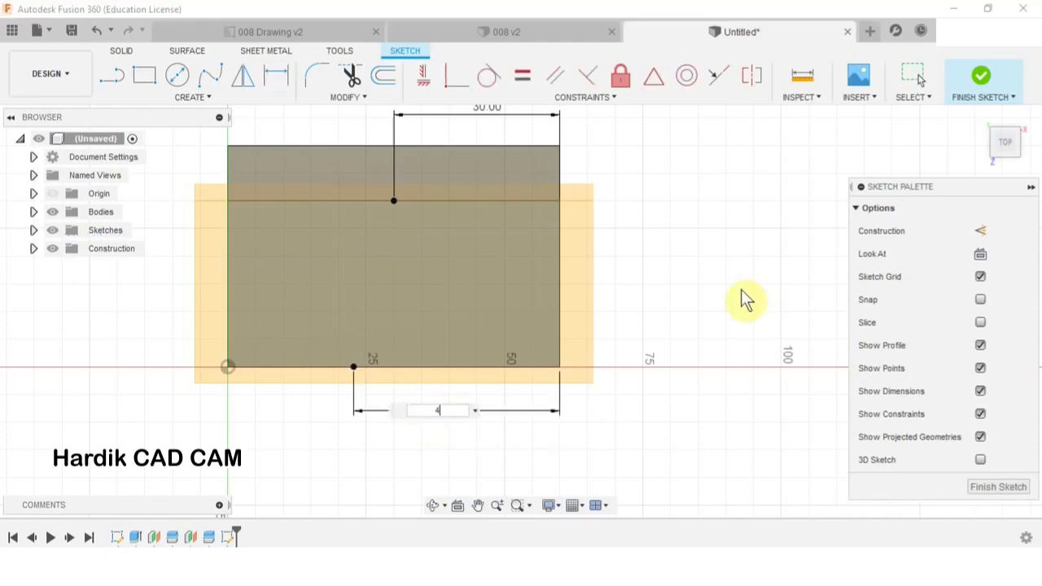
text(40)
key(Return)
key(Escape)
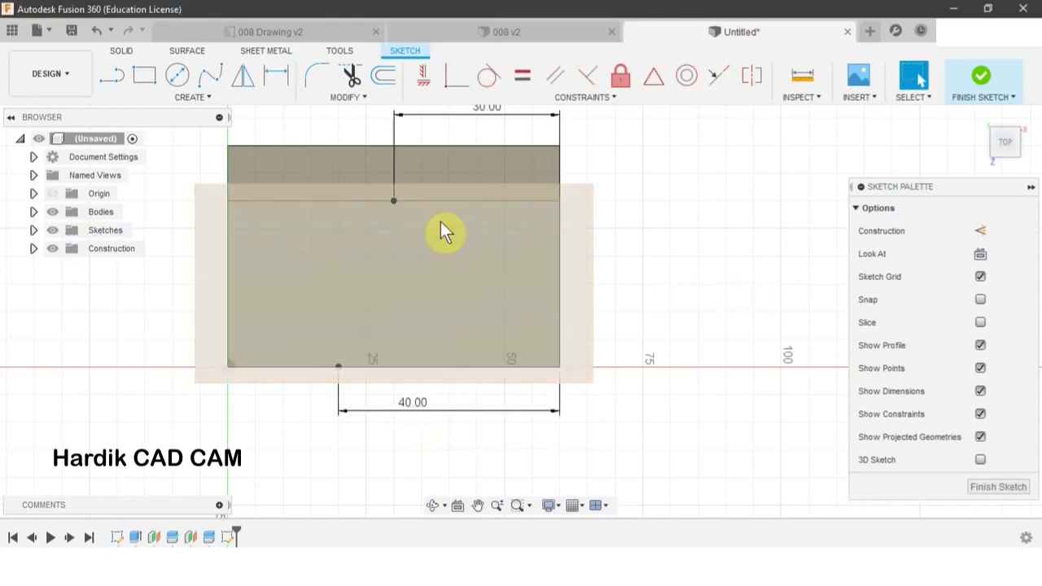
Draw a line from the split-line point to the front-edge point and finish the top-face sketch.
click(419, 307)
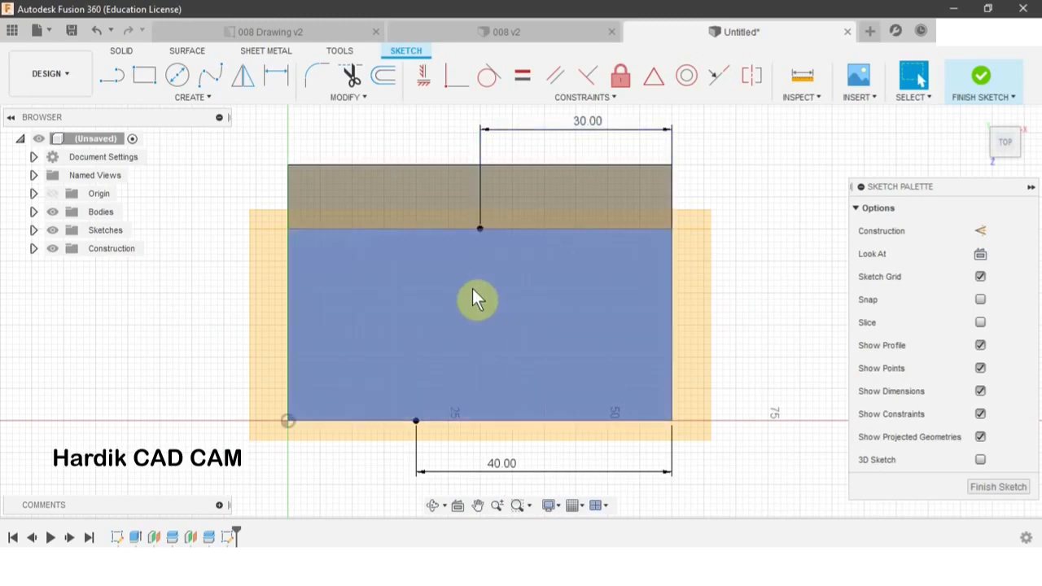
key(l)
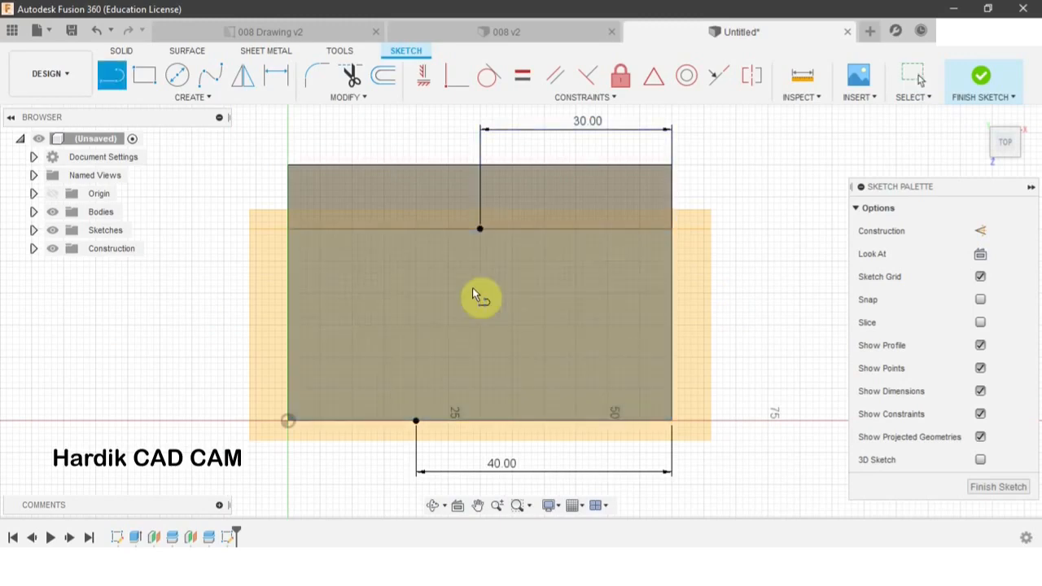
click(480, 232)
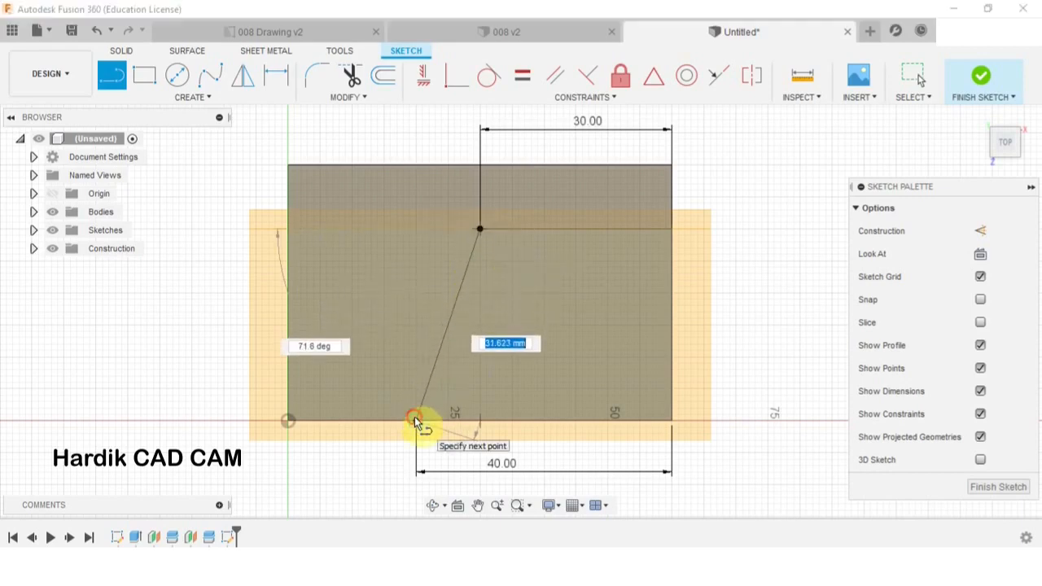
double_click(416, 421)
key(Escape)
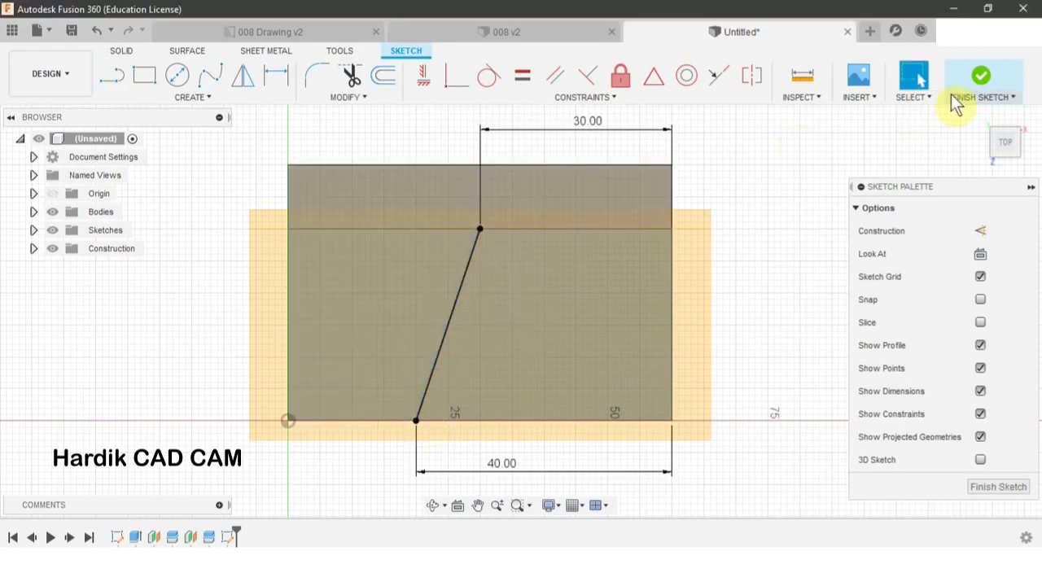
click(981, 83)
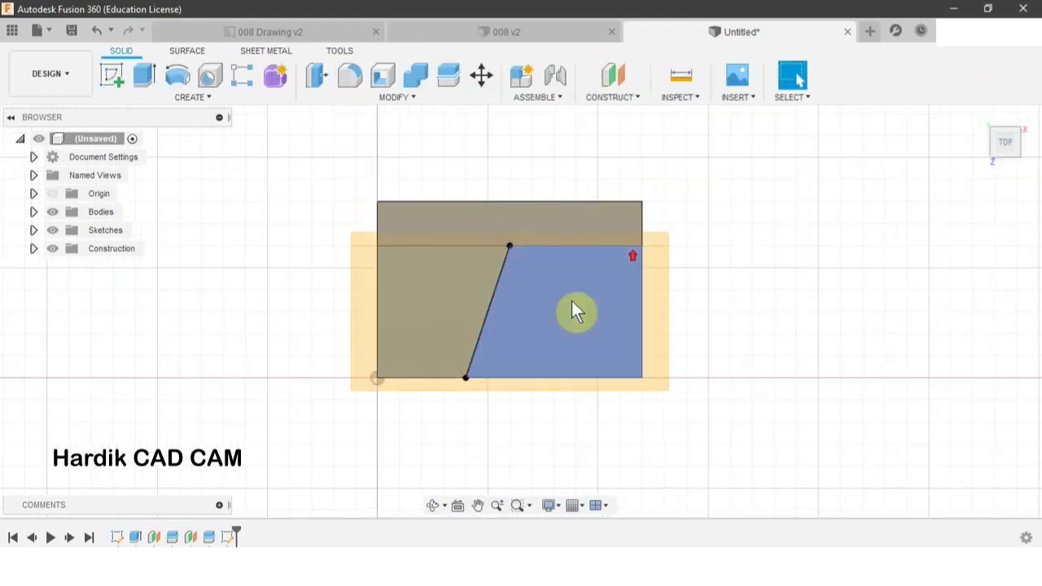
Start a new sketch on the lower horizontal construction plane that splits the block near its base.
mouse_move(574, 309)
shift+middle_down()
mouse_move(521, 263)
mouse_move(575, 307)
mouse_move(533, 284)
mouse_move(551, 291)
shift+middle_up()
click(118, 84)
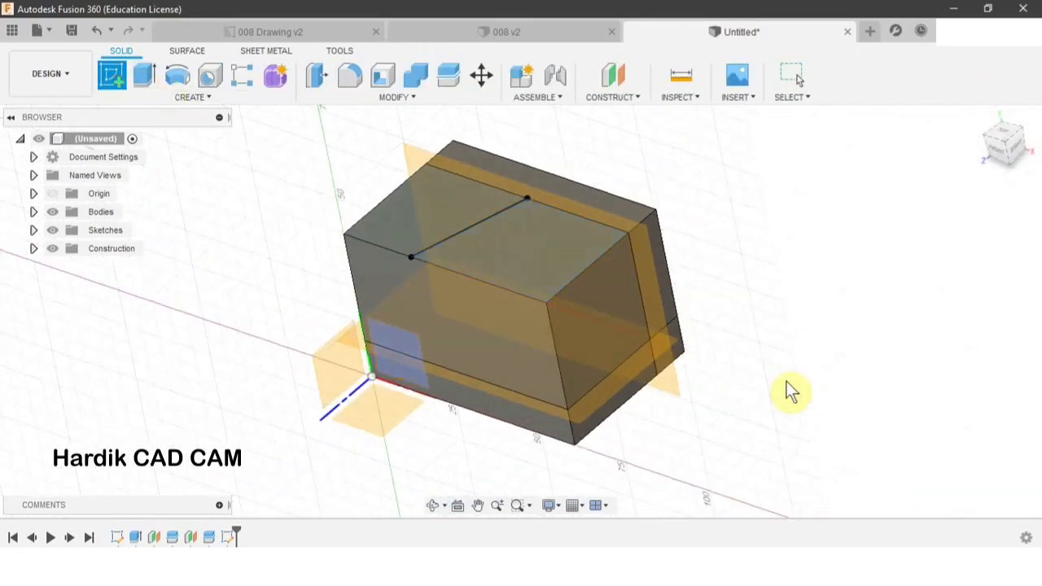
click(603, 393)
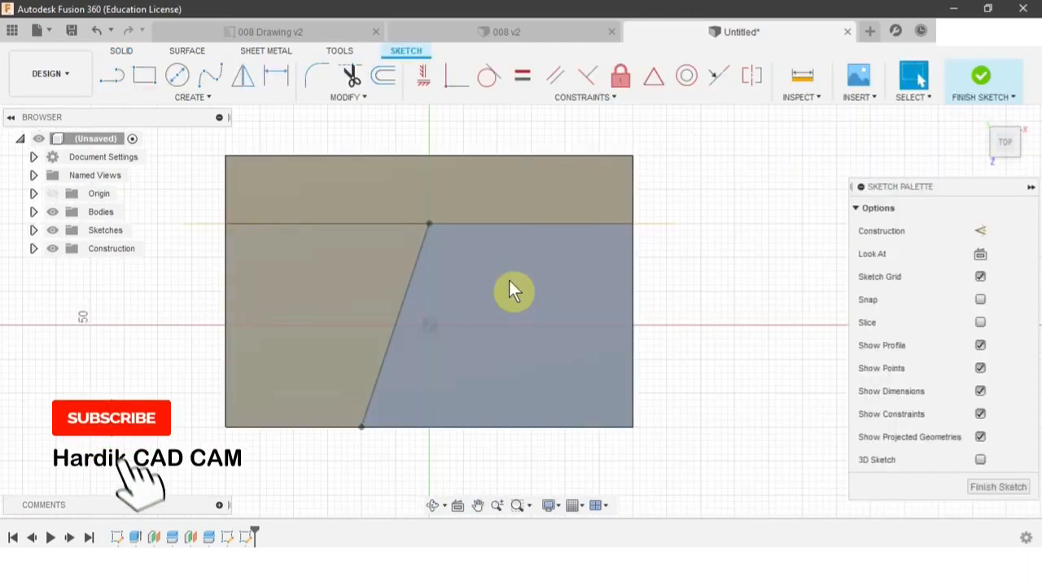
click(470, 223)
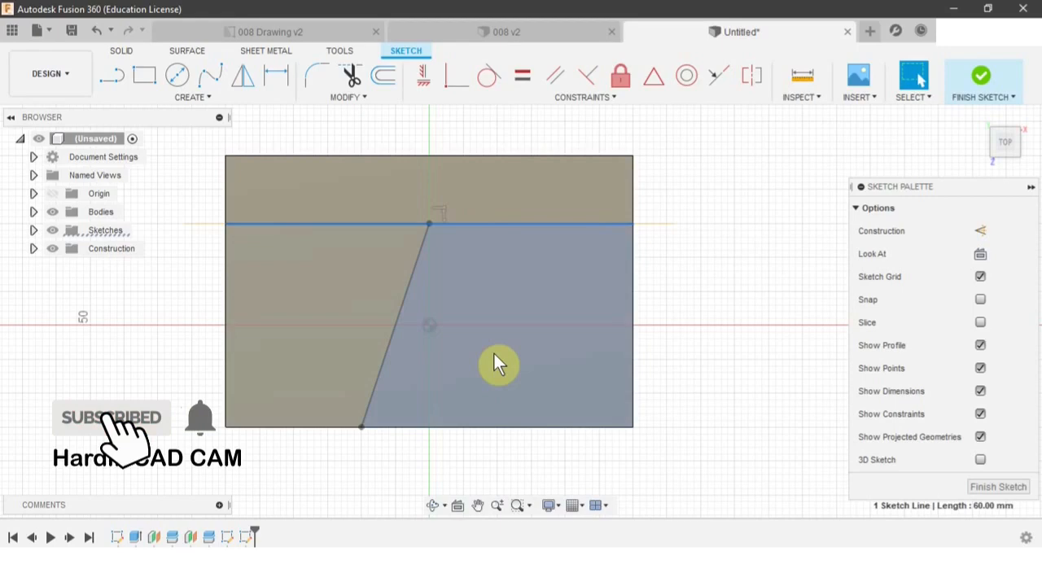
click(472, 427)
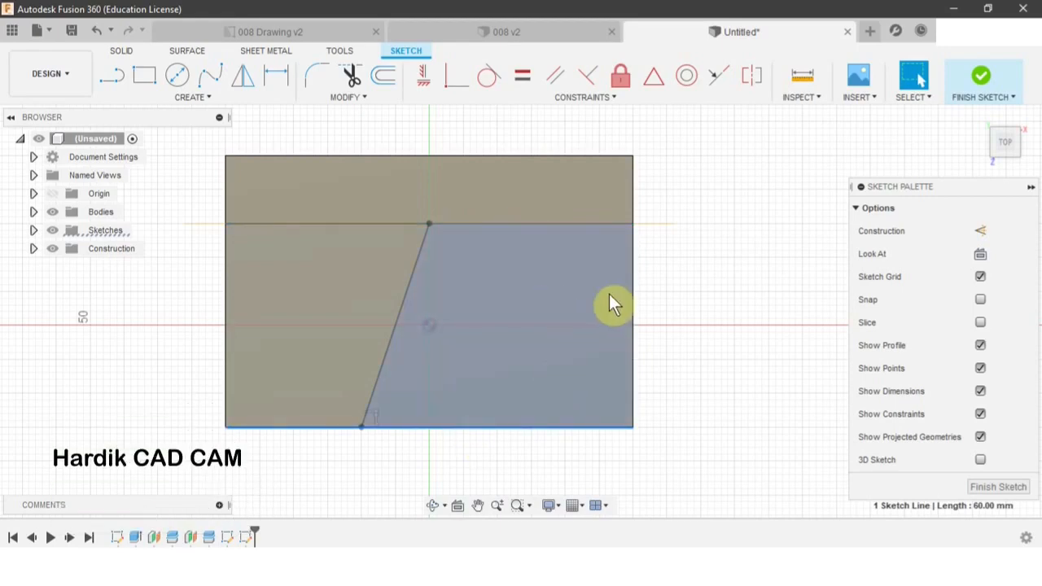
key(Escape)
Project the block's rear split line and front edge into the lower-plane sketch.
key(p)
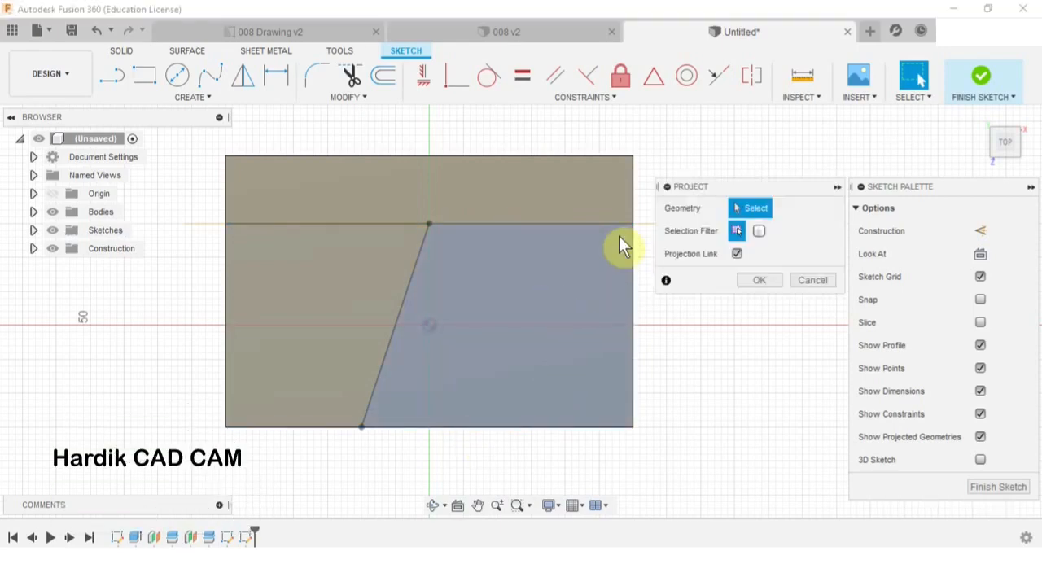
click(583, 223)
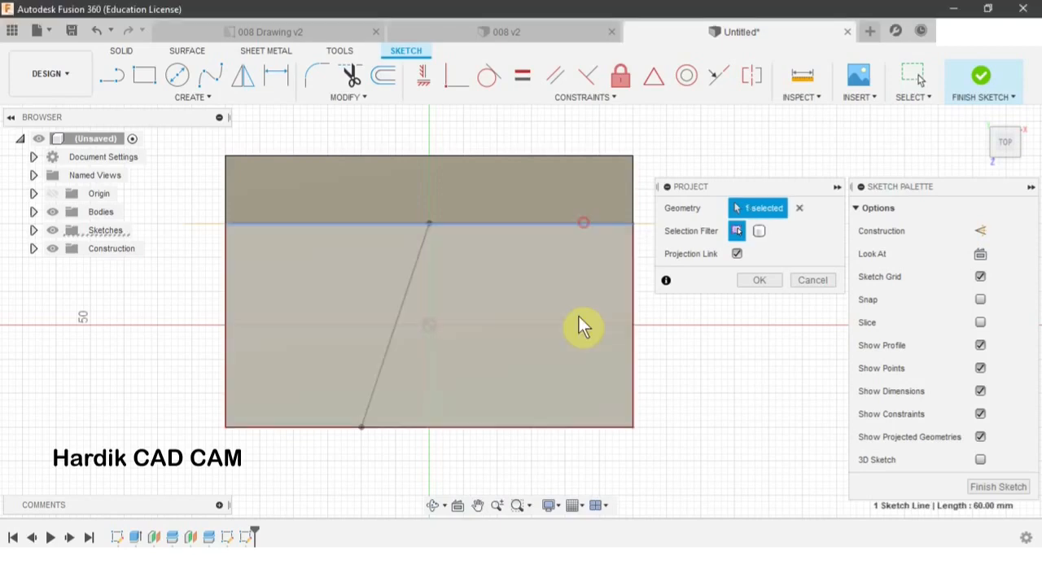
click(495, 426)
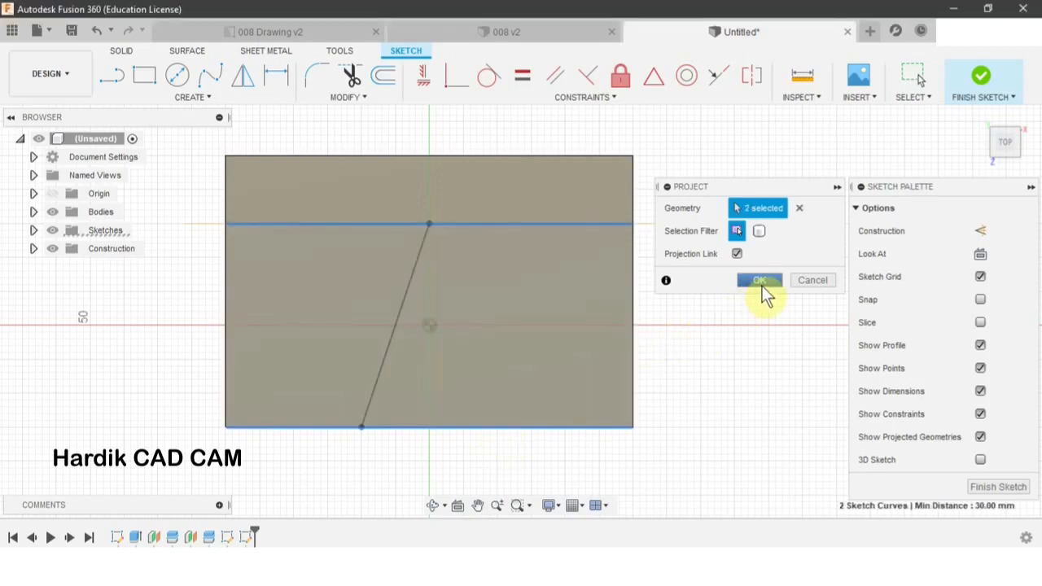
click(761, 285)
click(544, 224)
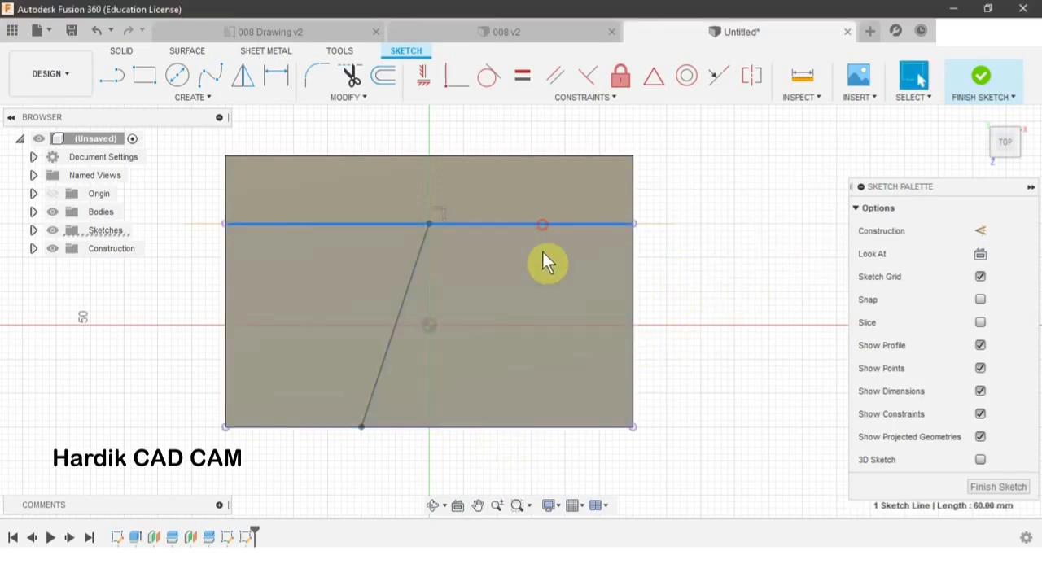
click(493, 426)
key(Escape)
Place one sketch point on the projected split line and another on the projected front edge, both right of the sloped line.
middle_drag(652, 270, 629, 273)
click(193, 98)
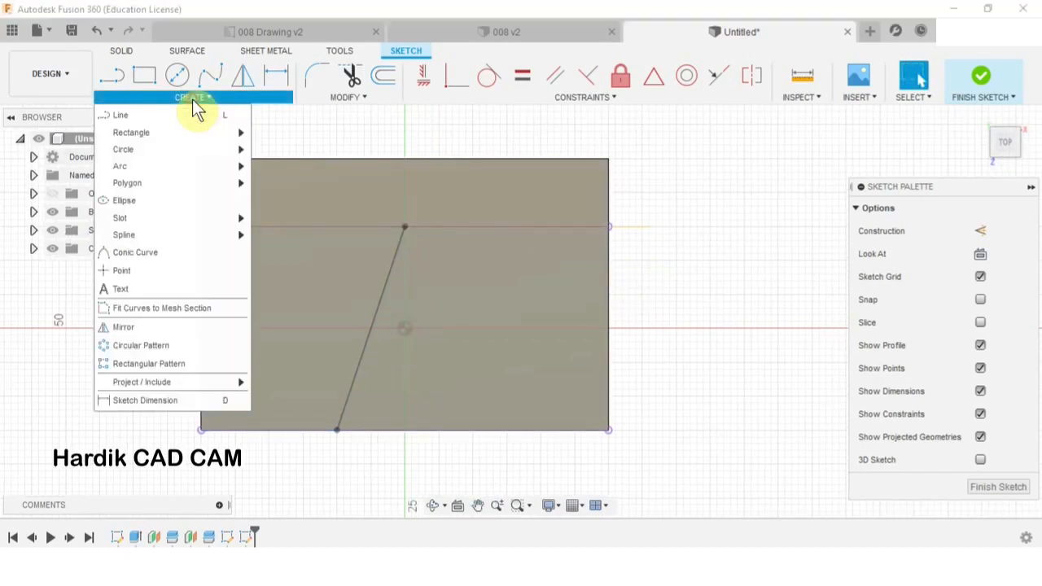
click(171, 272)
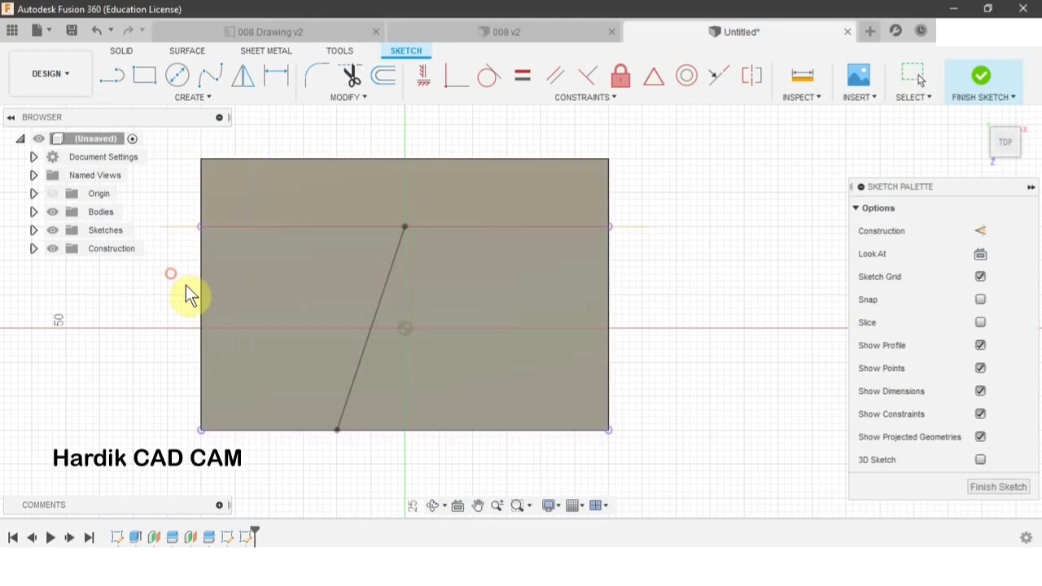
click(510, 226)
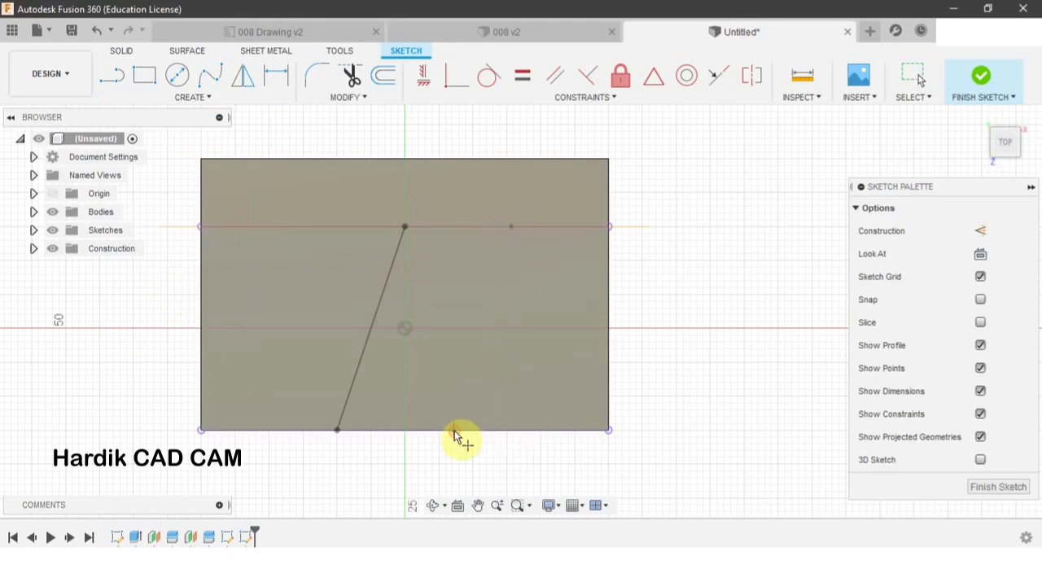
scroll(623, 233, down, 1)
scroll(570, 235, up, 3)
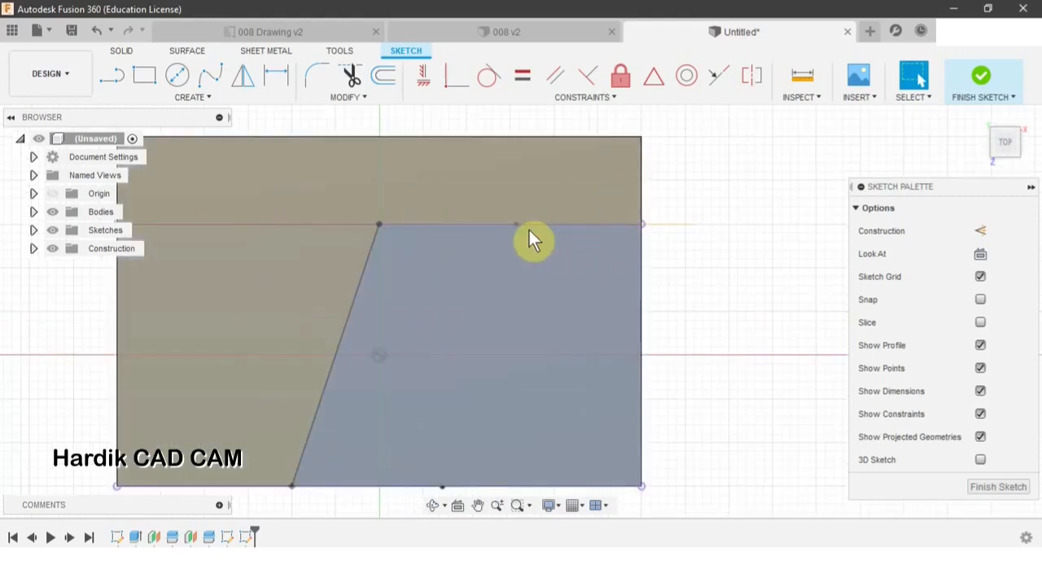
middle_drag(542, 277, 524, 249)
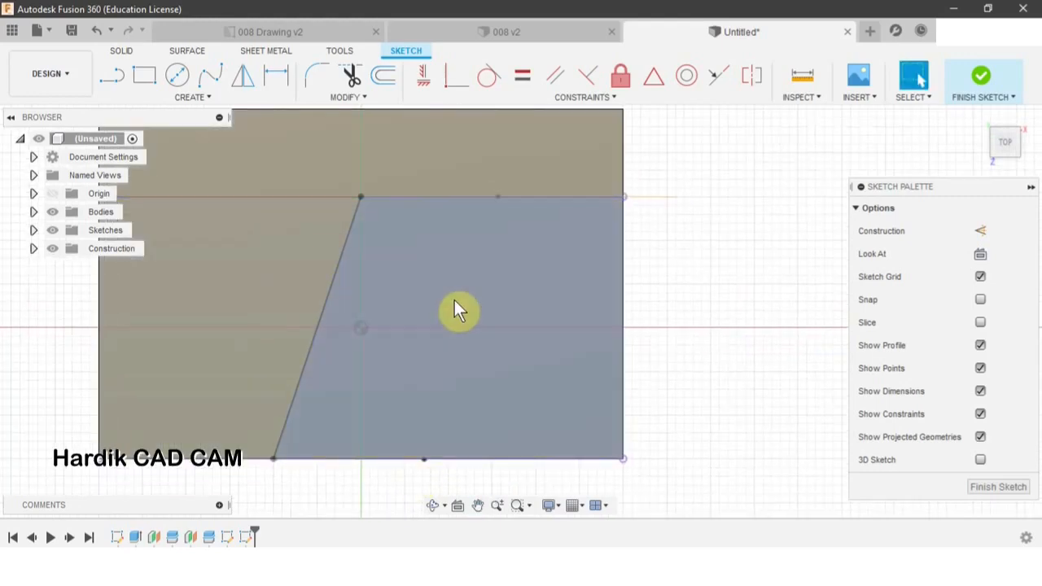
Check the top view in the 008 drawing and dimension the new split-line point 10 mm horizontally from the block's right edge.
click(291, 31)
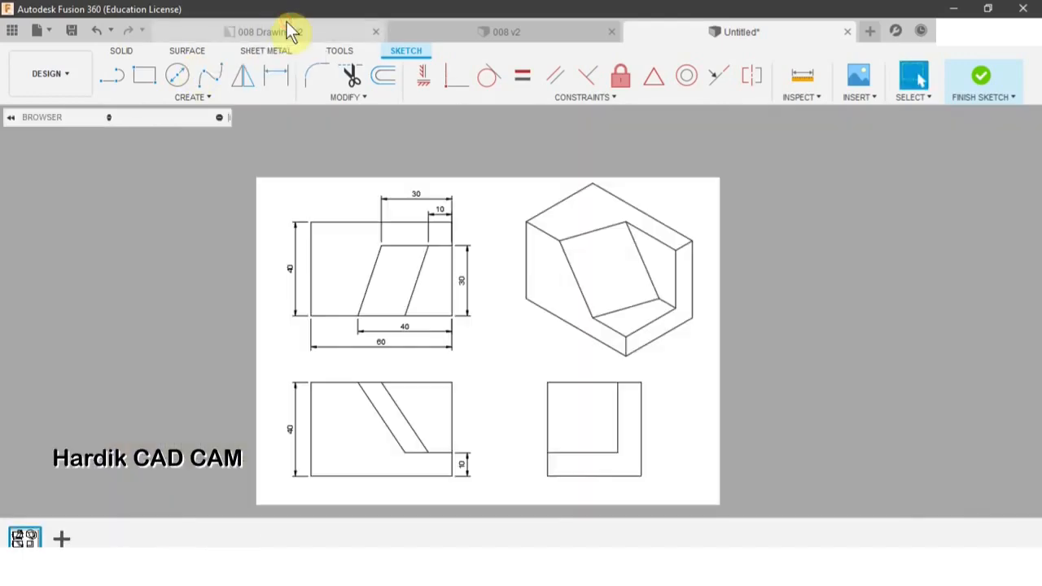
scroll(441, 309, up, 3)
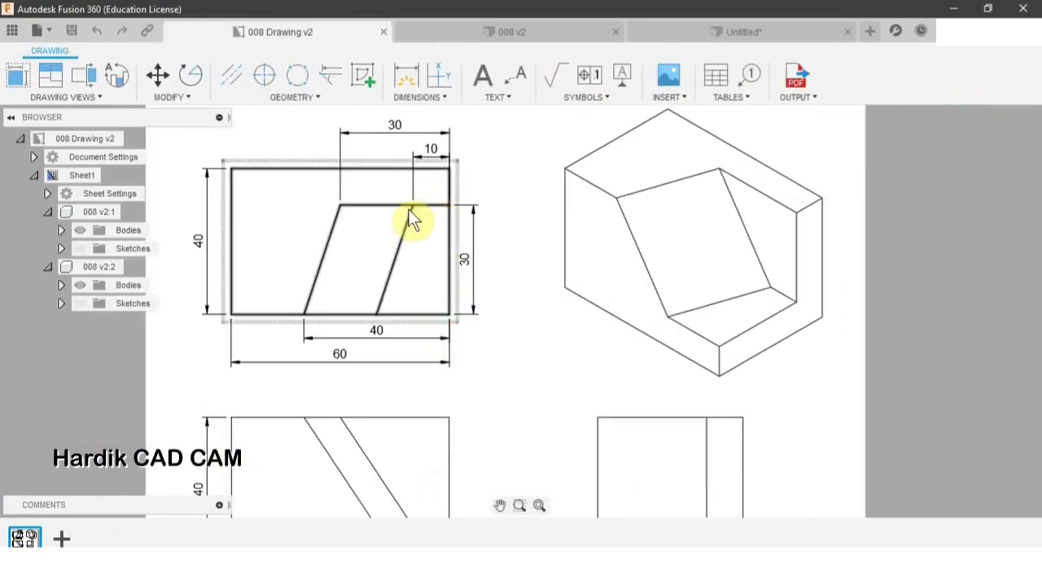
scroll(416, 215, up, 1)
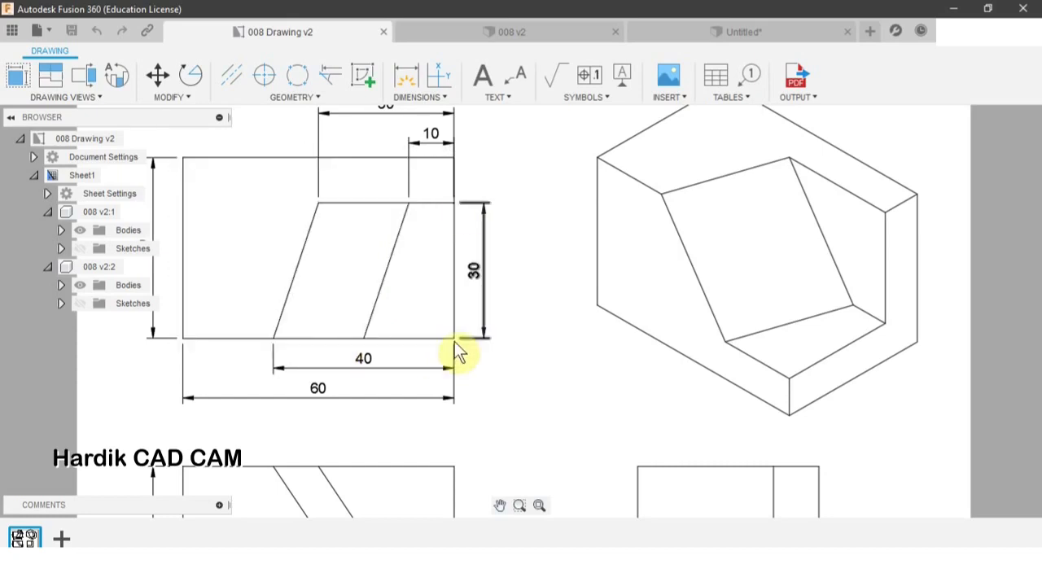
click(749, 30)
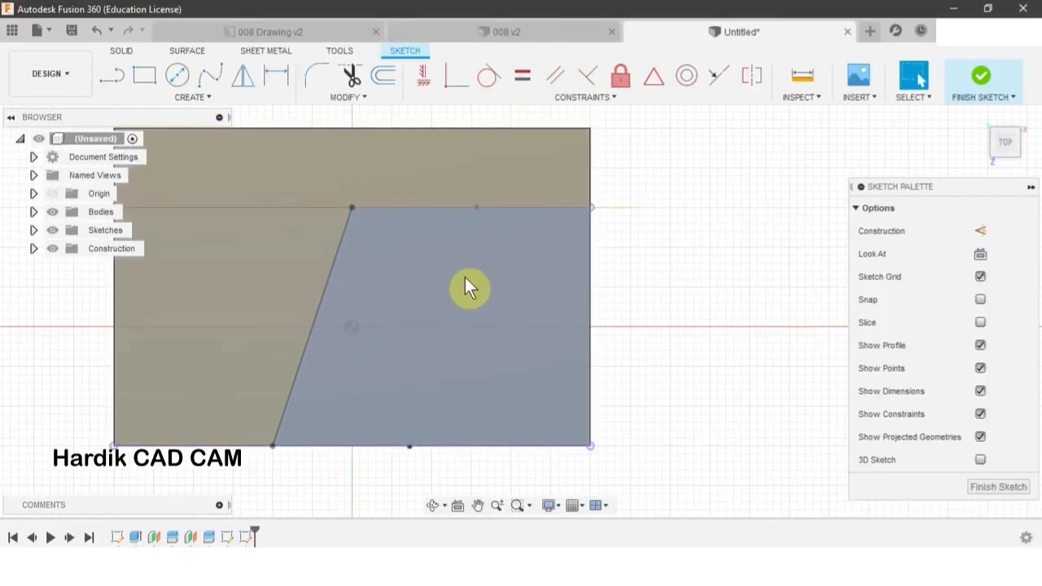
key(d)
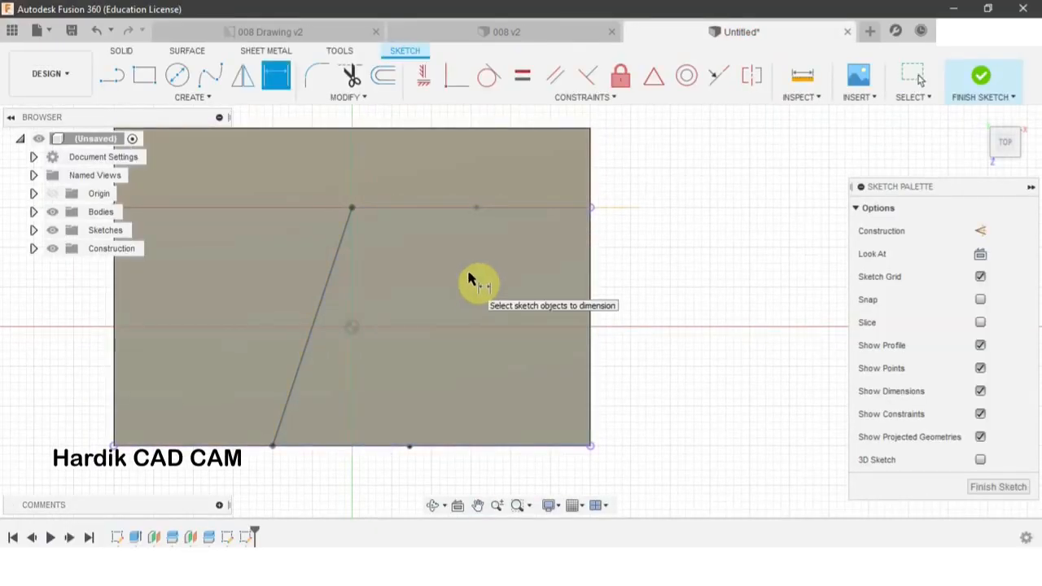
click(477, 208)
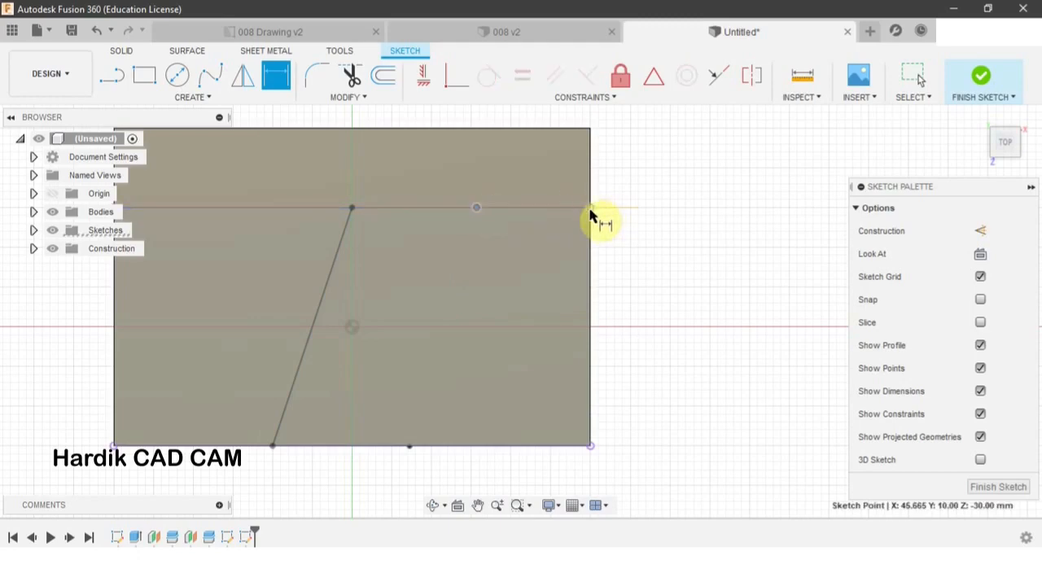
click(590, 208)
click(536, 166)
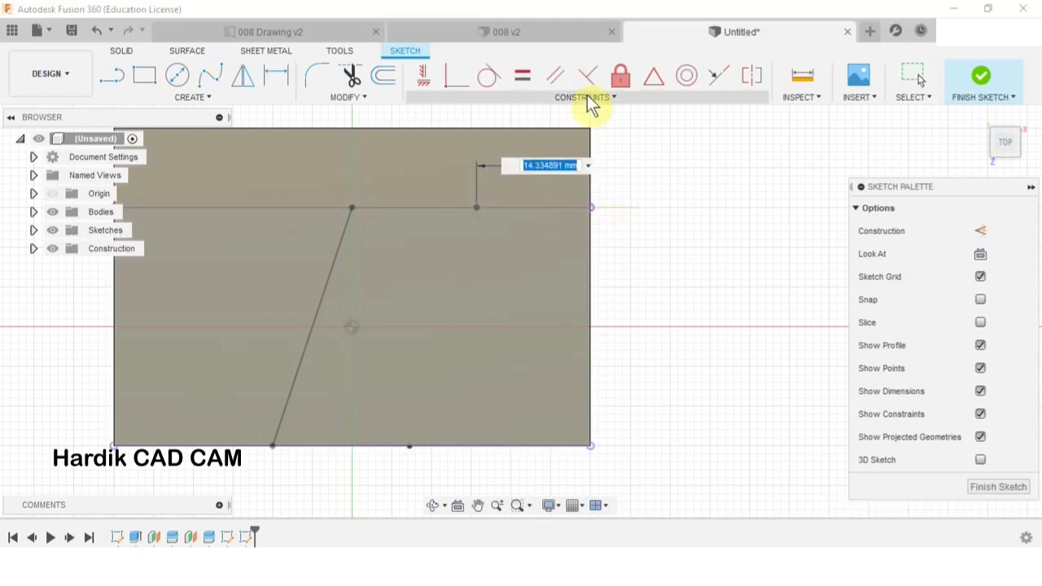
text(10)
key(Return)
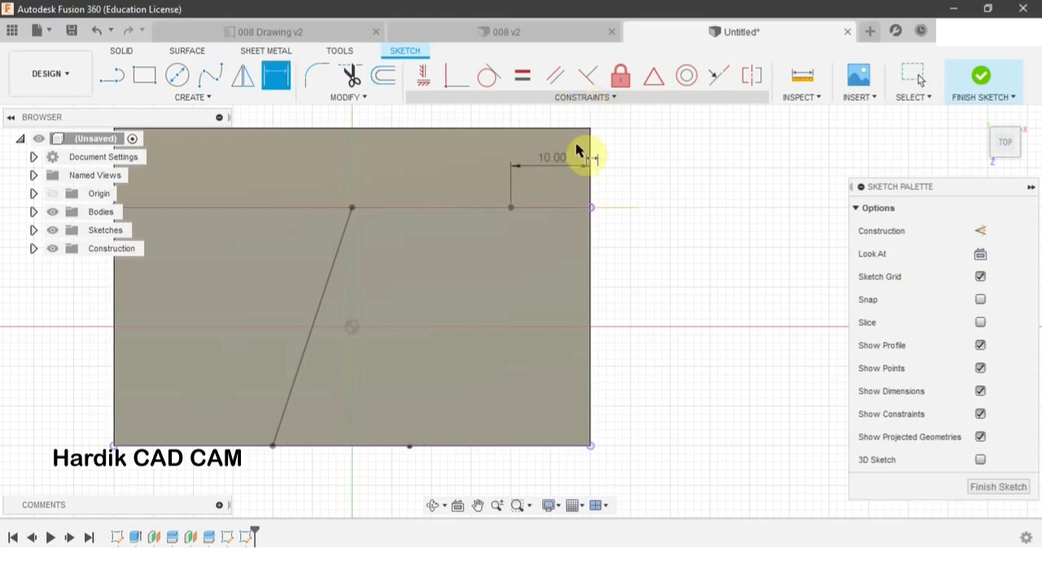
Dimension the new front-edge point 20 mm horizontally from the projected edge's right end.
click(409, 446)
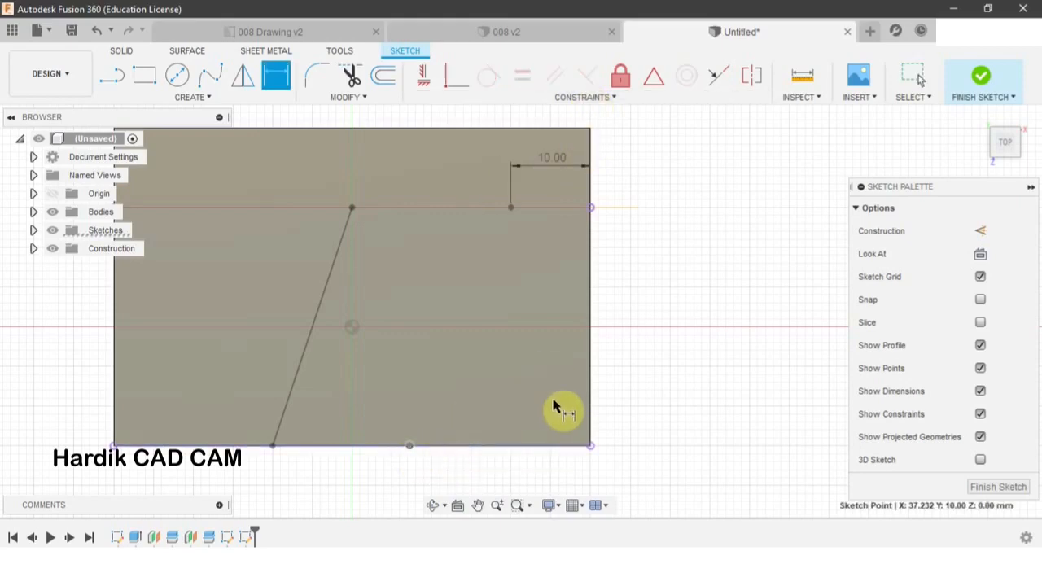
click(590, 446)
click(509, 407)
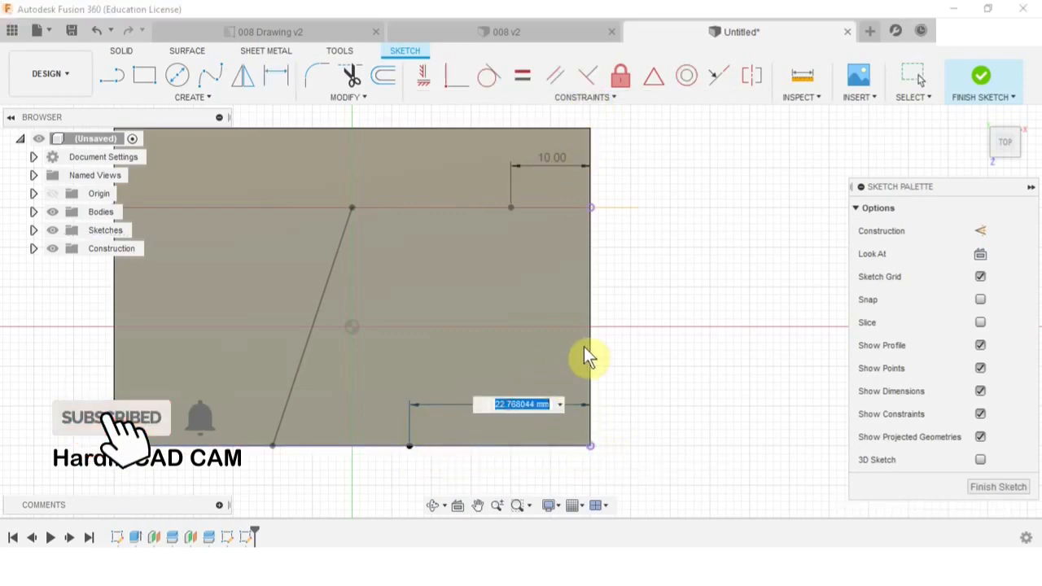
text(20)
key(Return)
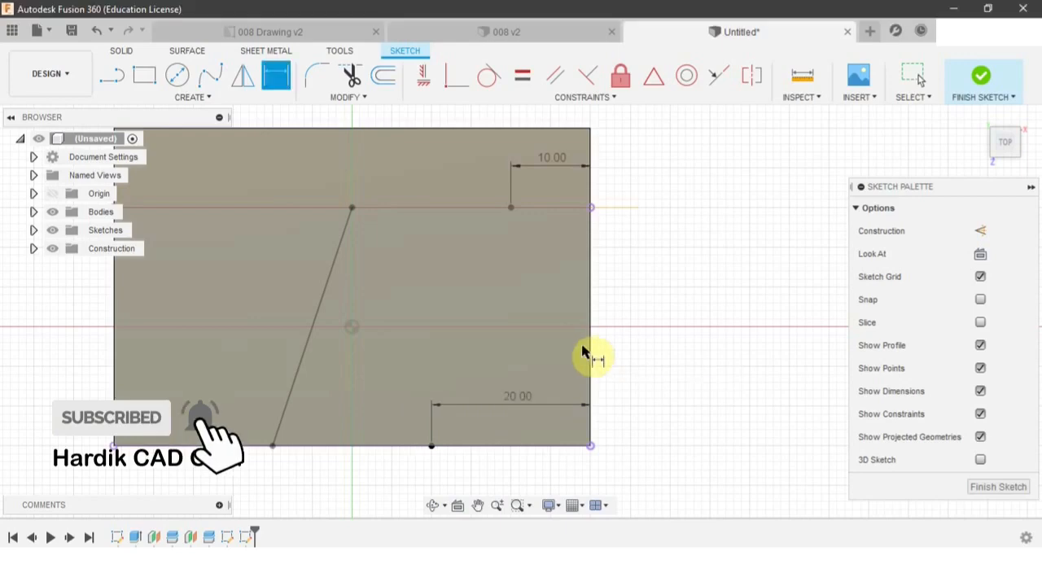
Draw a line connecting the two dimensioned points and finish the lower-plane sketch.
key(l)
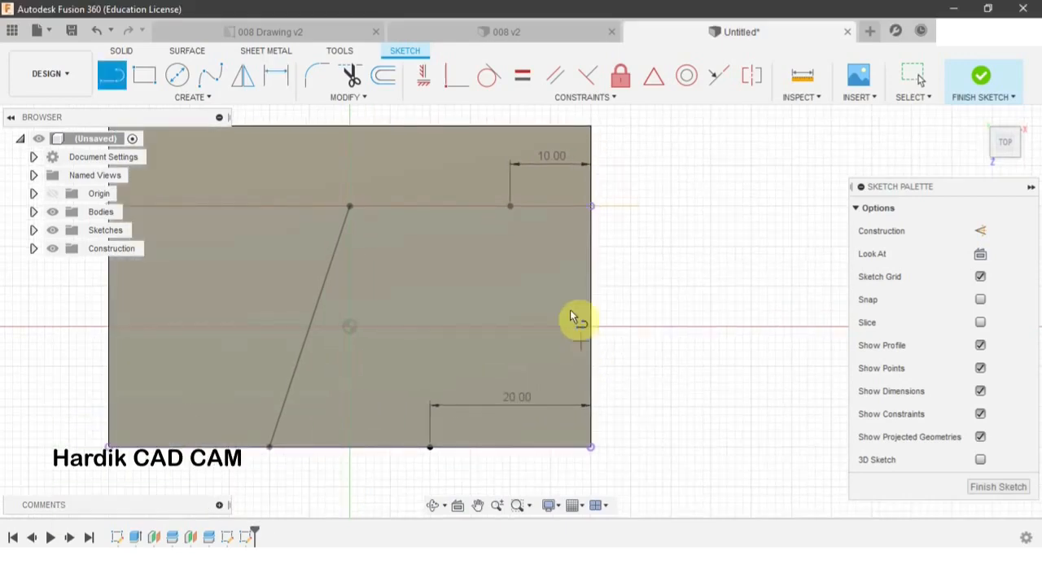
click(509, 207)
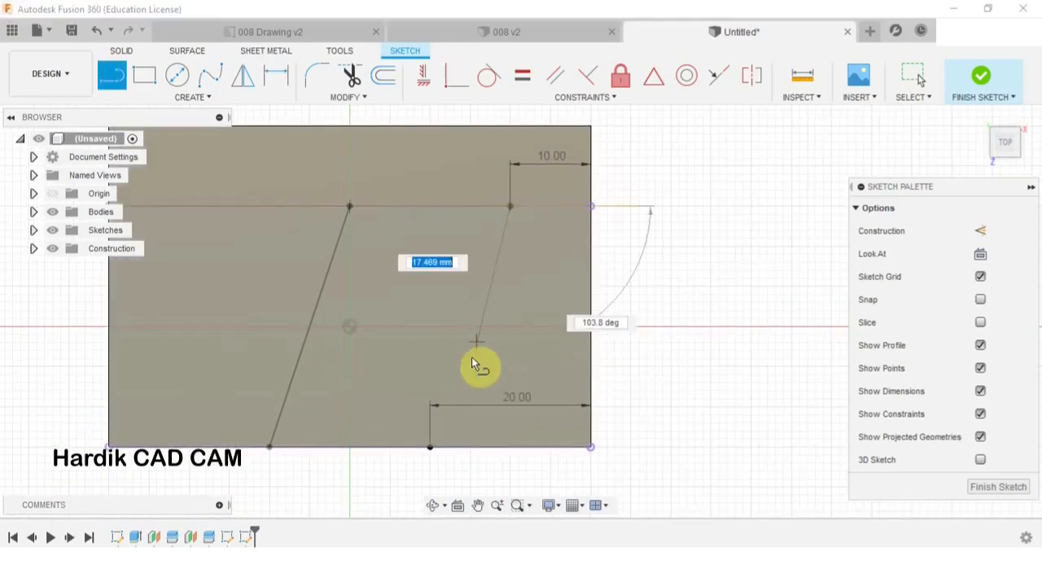
double_click(430, 446)
key(Escape)
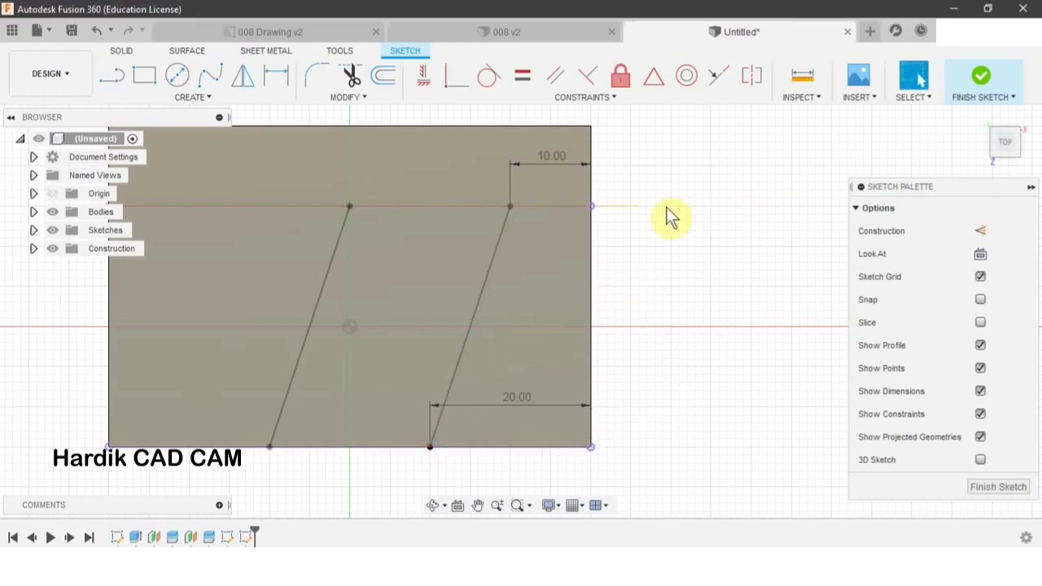
click(982, 82)
Create a construction plane through two edges, using the sloped line on the top face and the parallel line on the lower plane.
mouse_move(675, 233)
shift+middle_down()
mouse_move(584, 291)
mouse_move(588, 267)
shift+middle_up()
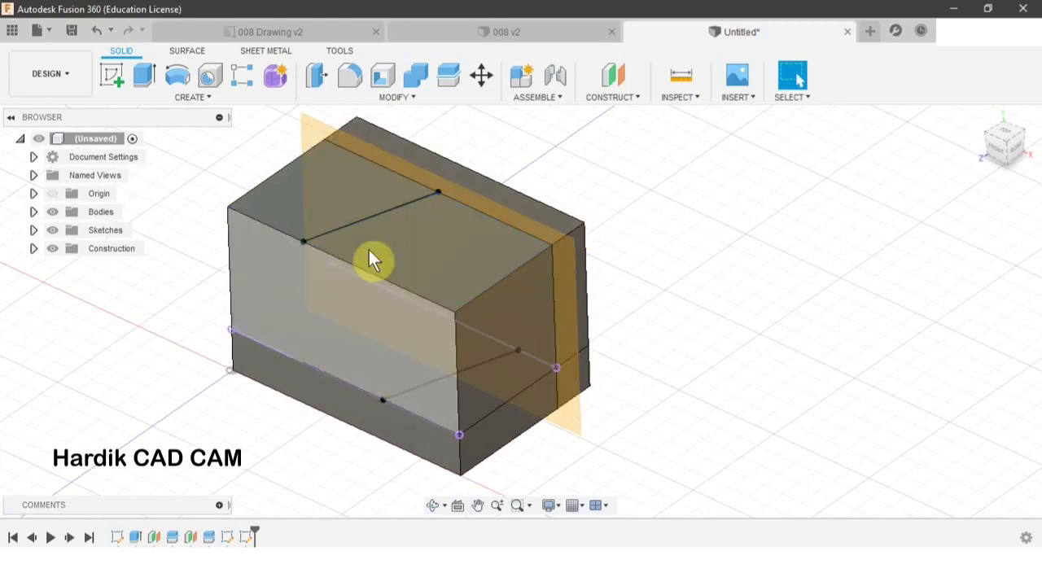
click(609, 103)
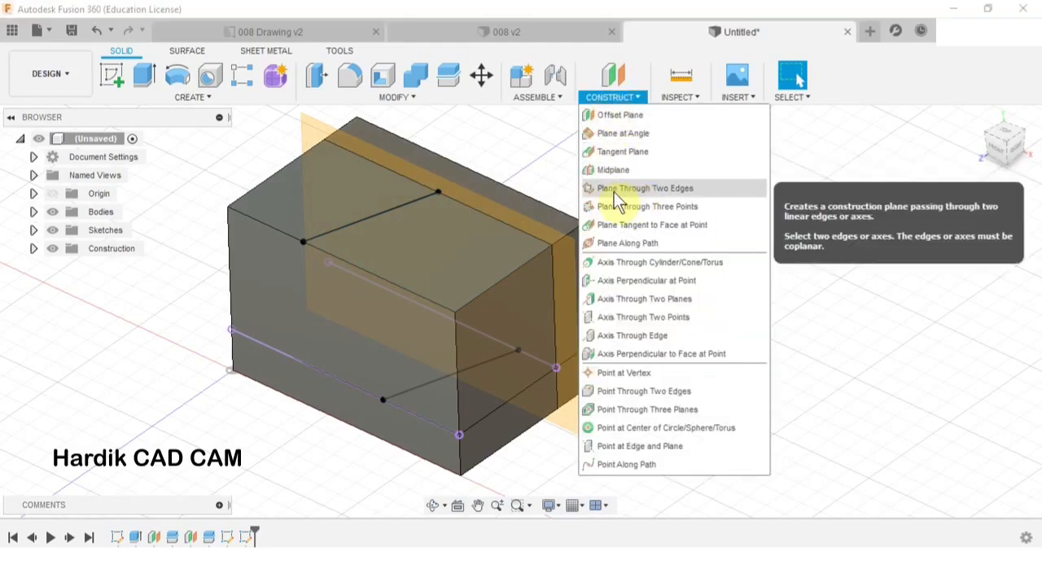
click(647, 188)
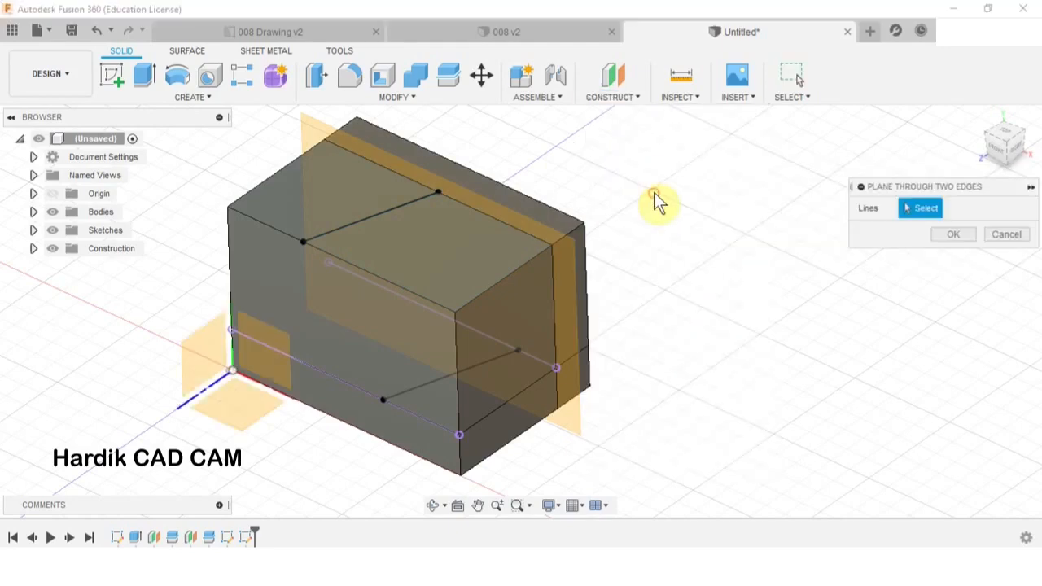
click(376, 219)
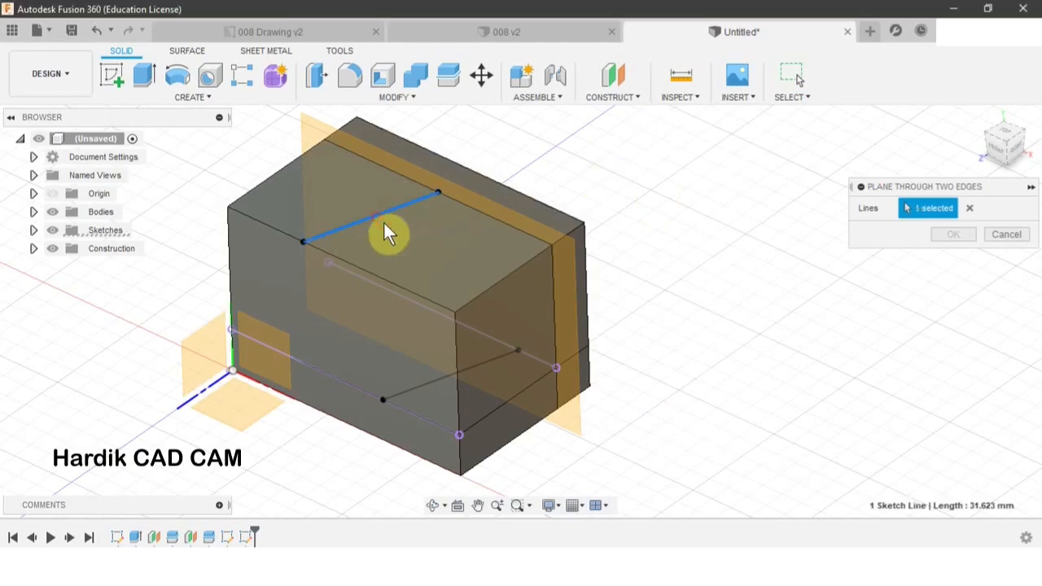
click(439, 382)
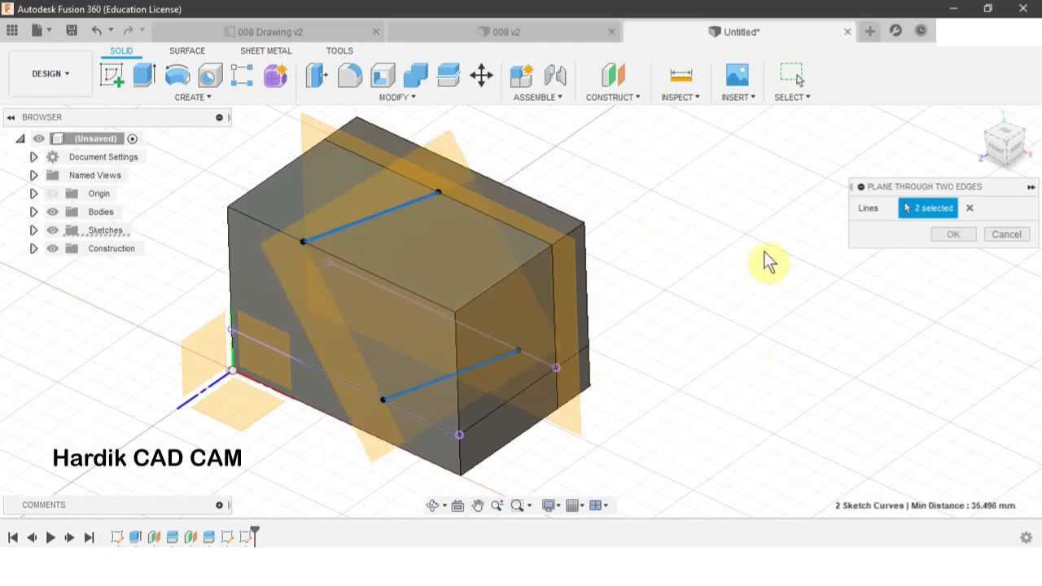
click(942, 238)
Split the upper front body with the inclined construction plane, keeping the splitting tool extended.
shift+middle_drag(837, 249, 573, 215)
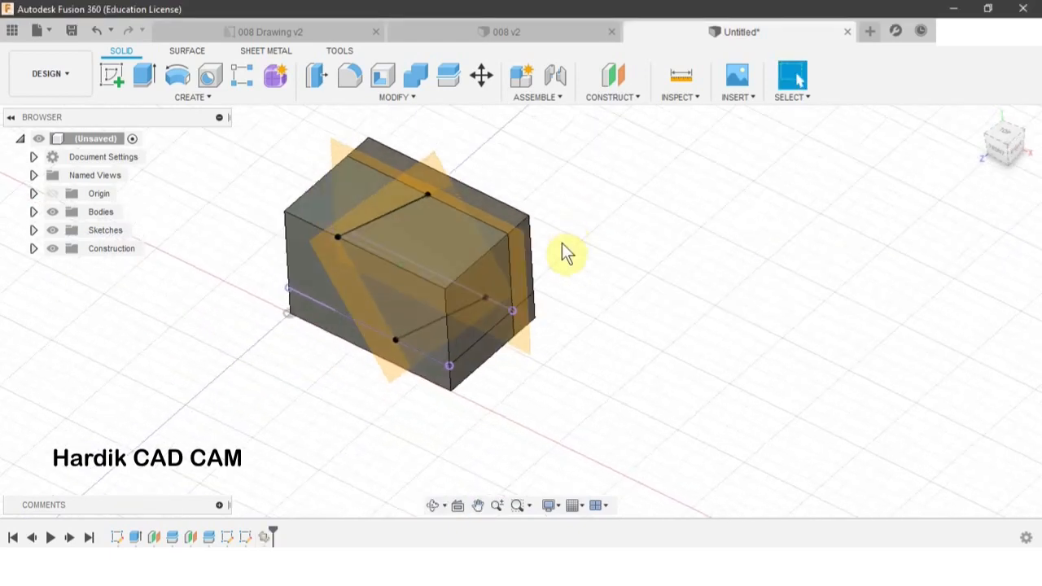
scroll(565, 252, up, 3)
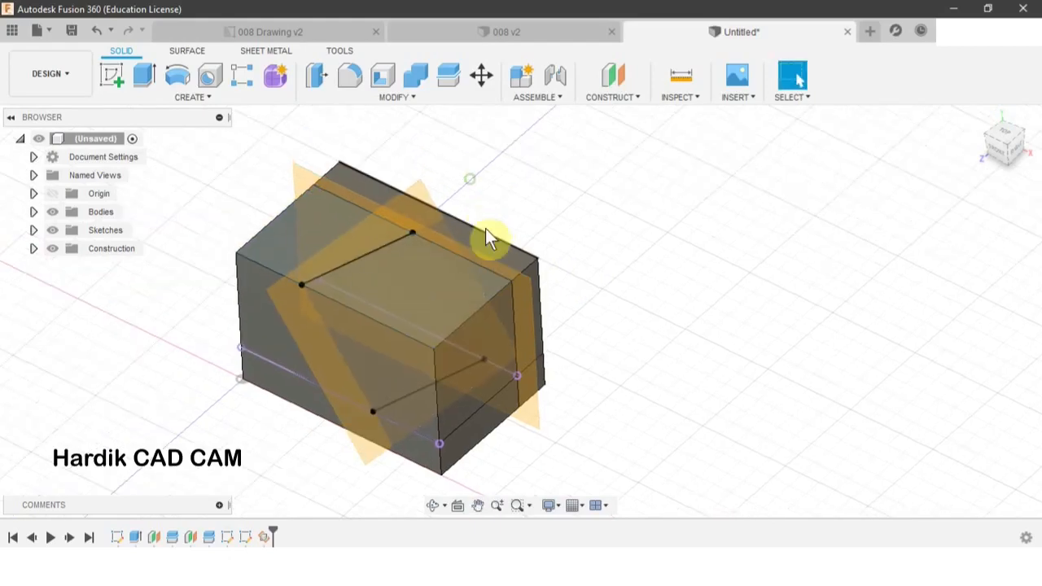
click(392, 98)
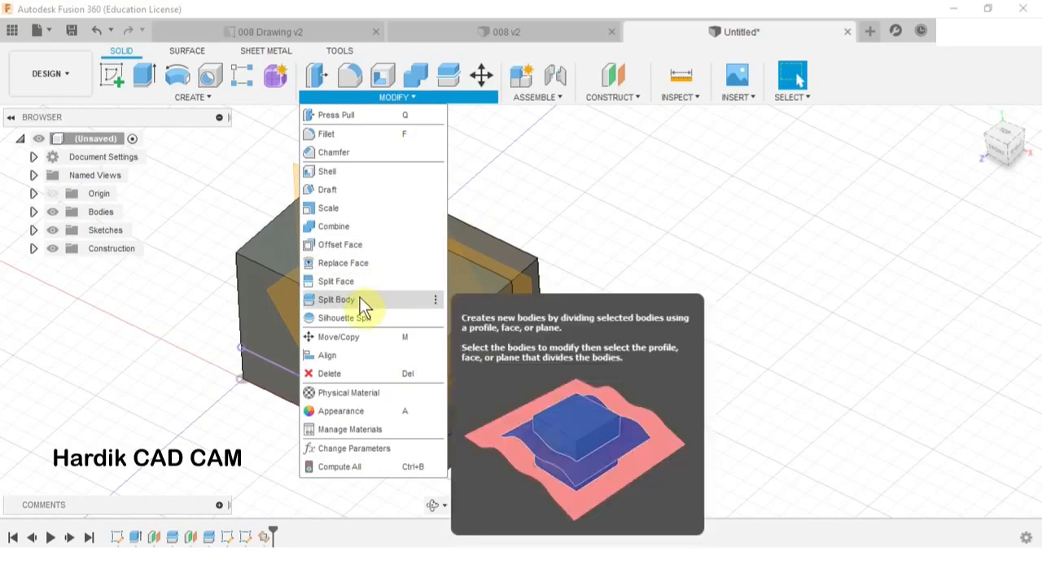
click(336, 300)
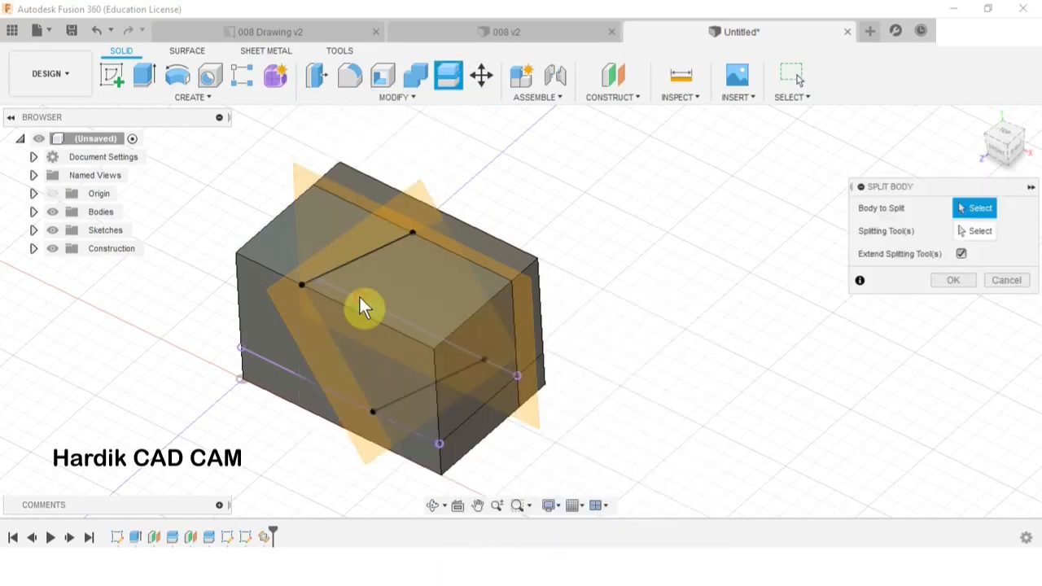
click(284, 240)
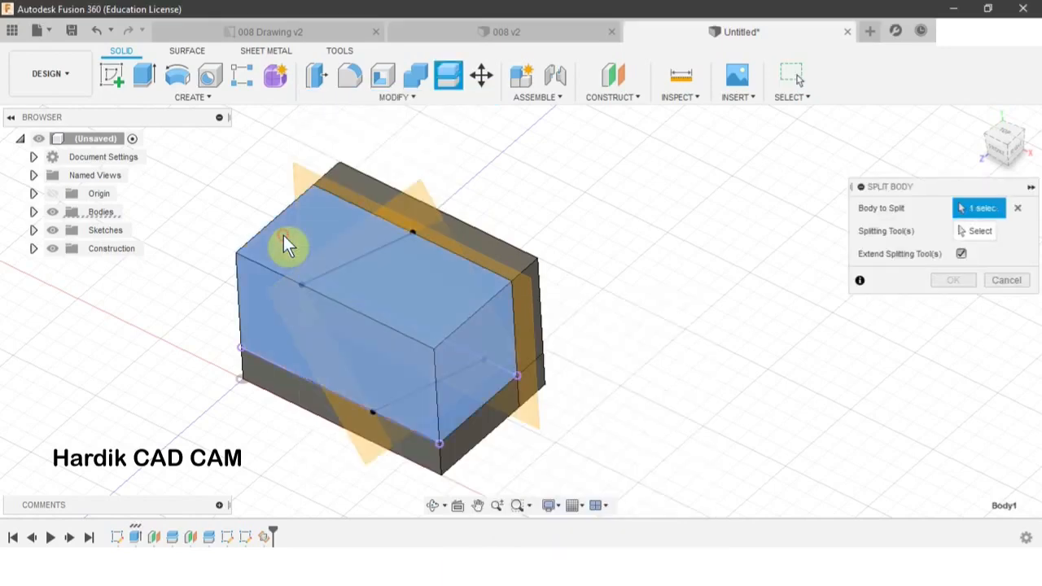
click(968, 232)
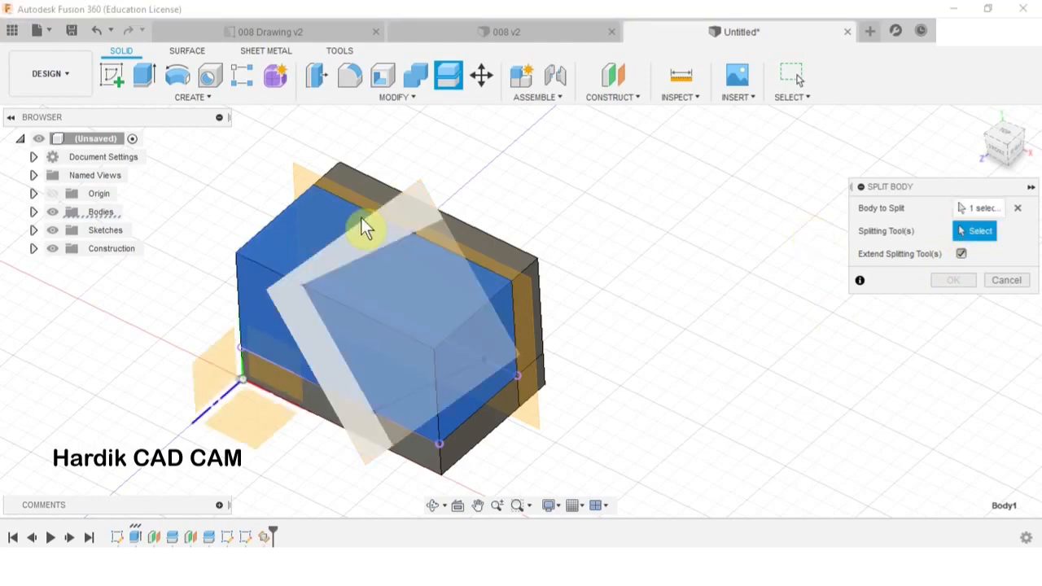
click(409, 197)
click(954, 257)
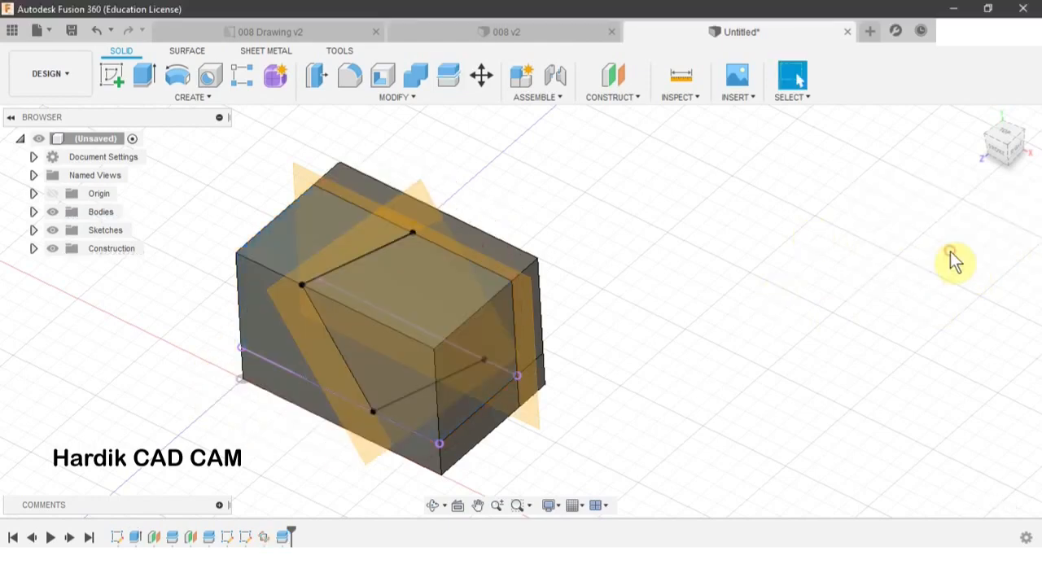
Identify the split bodies in the model and remove Body1, the upper front piece beyond the inclined plane.
scroll(565, 260, up, 2)
middle_drag(147, 330, 155, 300)
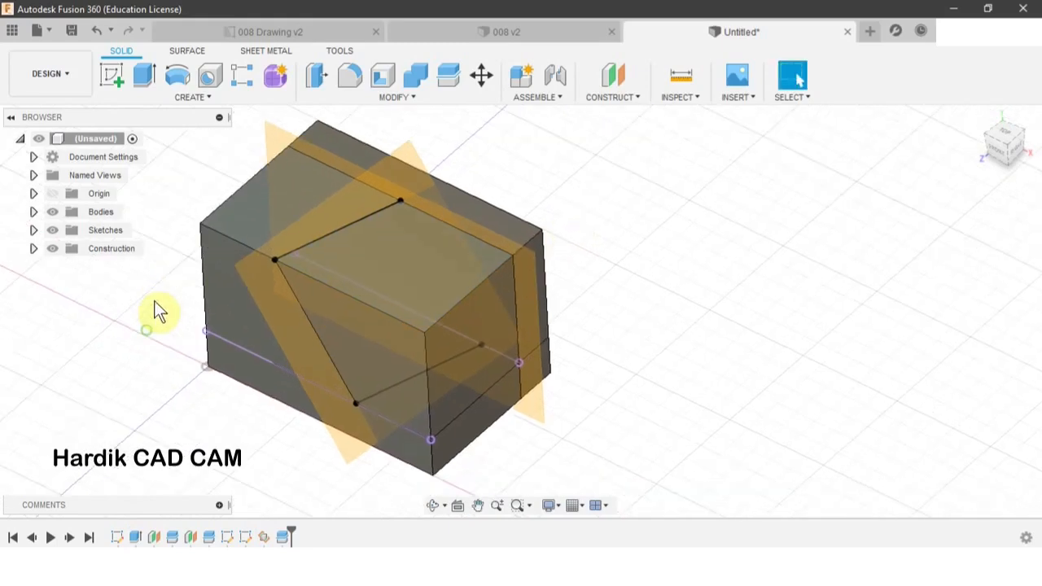
click(33, 211)
click(112, 230)
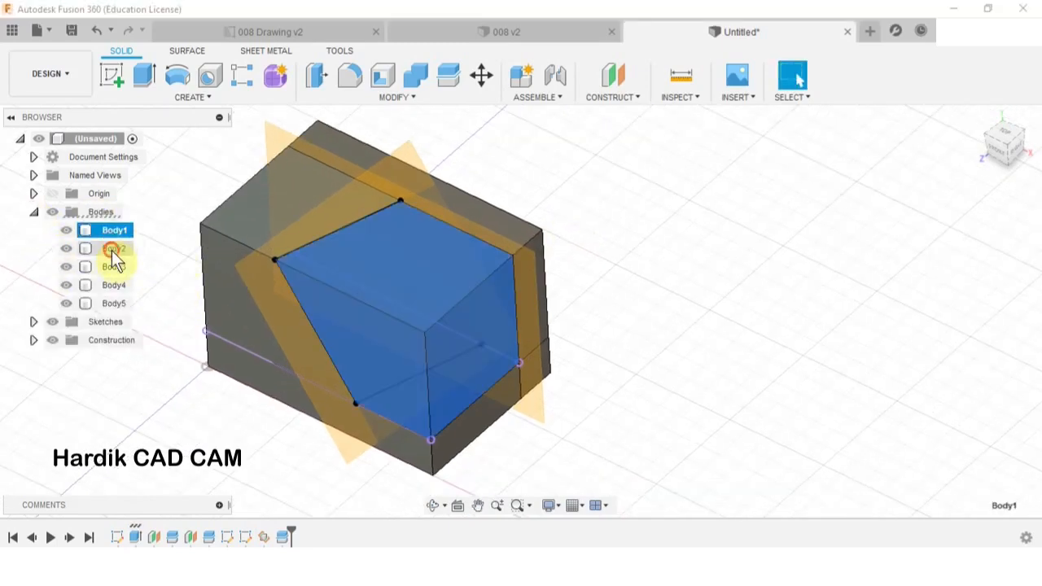
click(112, 249)
click(111, 267)
click(107, 230)
click(93, 230)
click(109, 231)
right_click(103, 232)
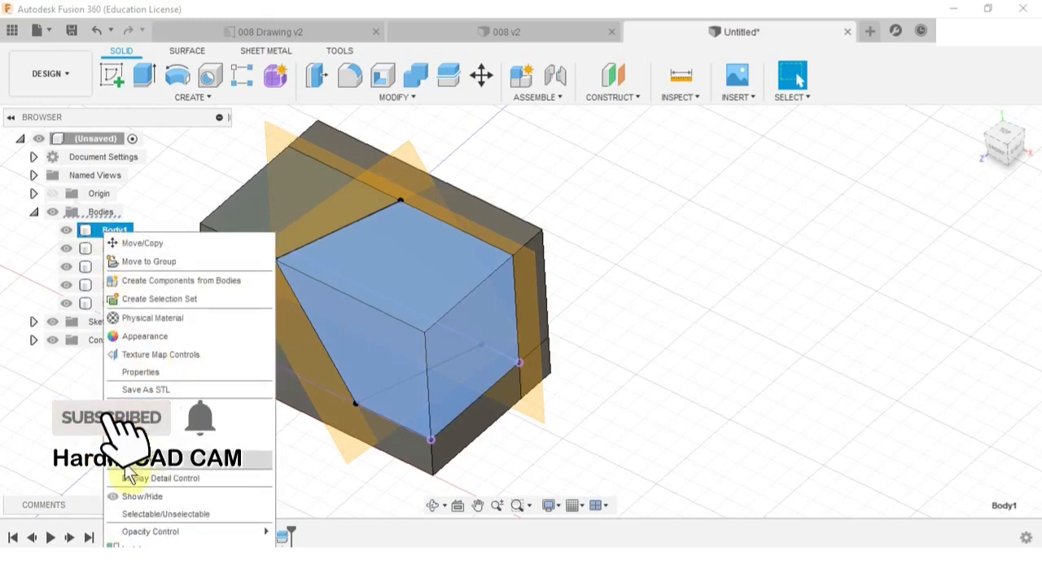
click(126, 461)
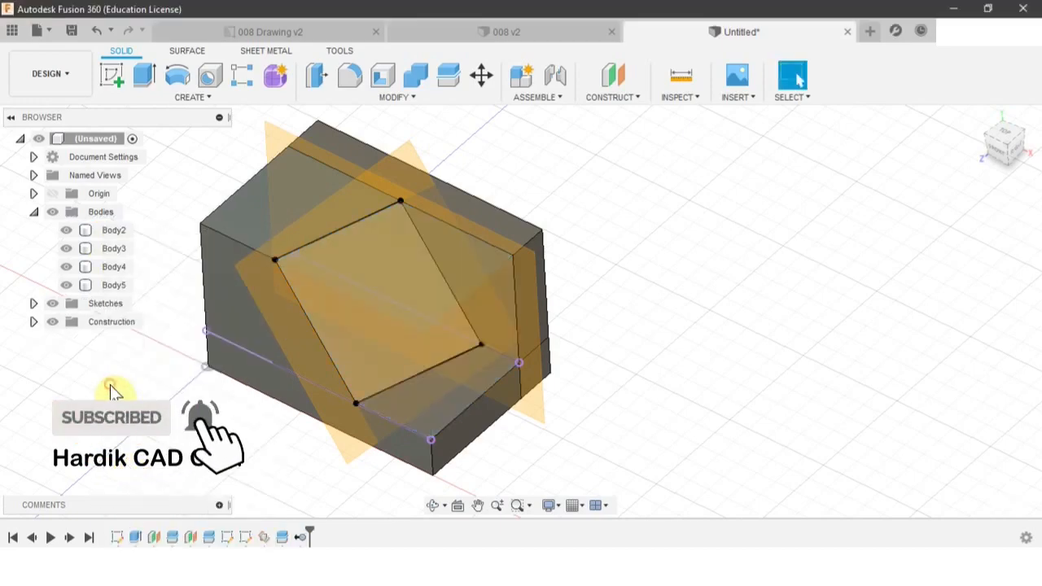
Hide all construction planes and sketches so only the solid bodies are displayed.
scroll(111, 378, down, 1)
scroll(112, 373, up, 2)
mouse_move(117, 354)
shift+middle_down()
mouse_move(142, 347)
mouse_move(113, 335)
shift+middle_up()
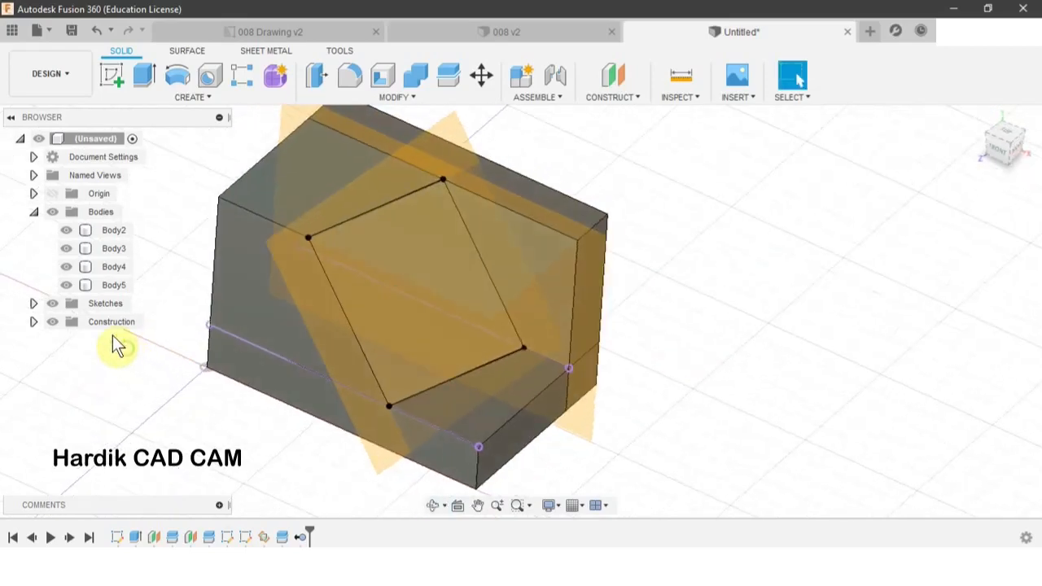
click(51, 321)
shift+middle_drag(51, 320, 255, 300)
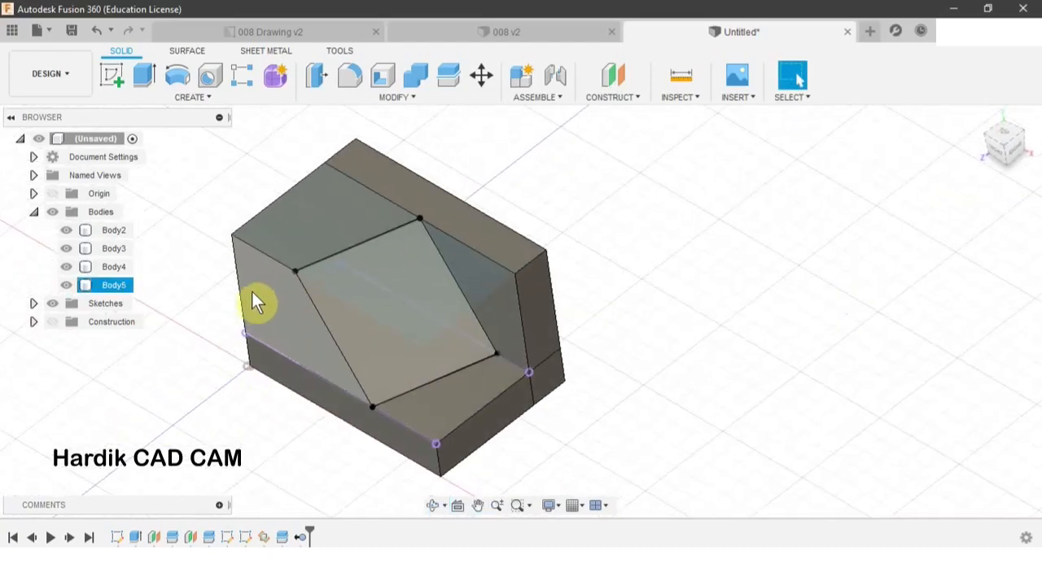
click(53, 303)
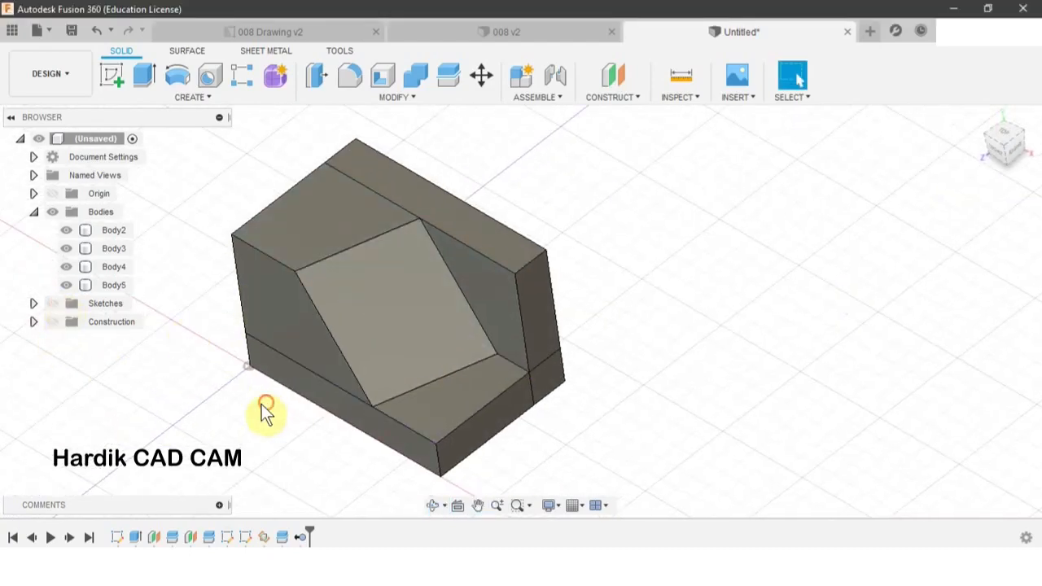
shift+middle_drag(265, 408, 253, 389)
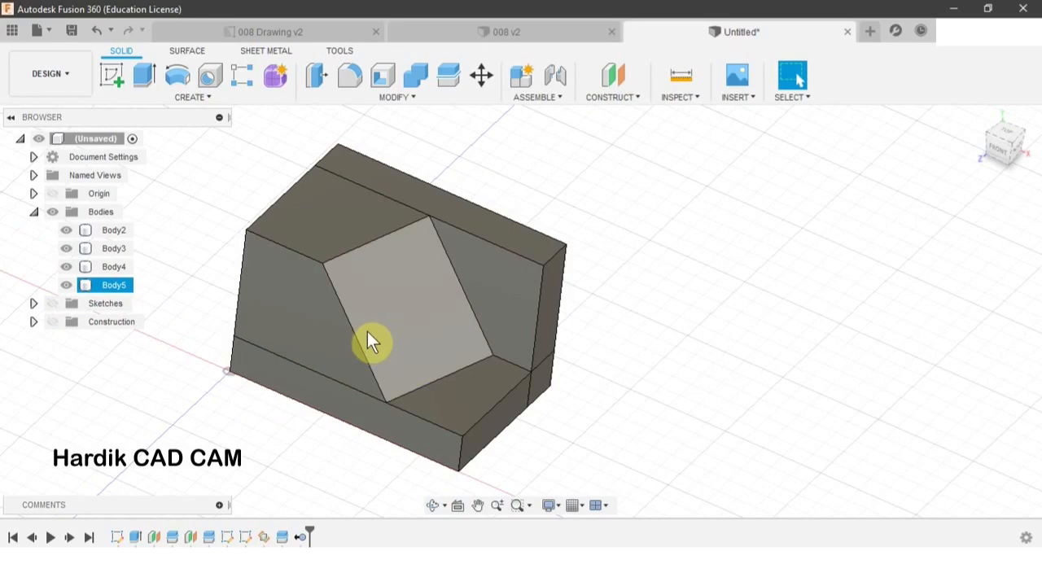
Combine the remaining bodies with a Join operation, using the sloped body as target and the other three as tool bodies.
click(395, 97)
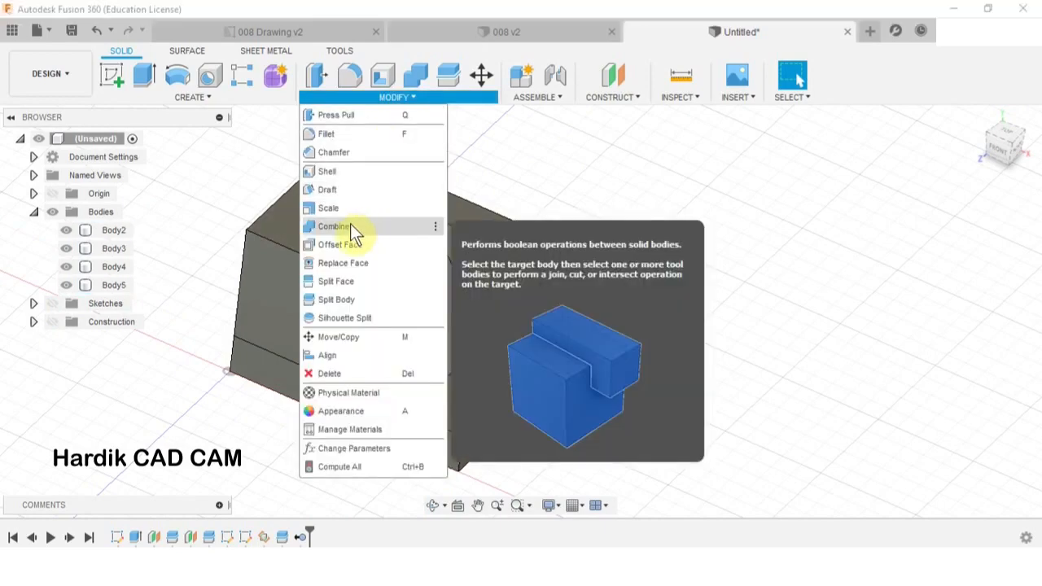
click(361, 224)
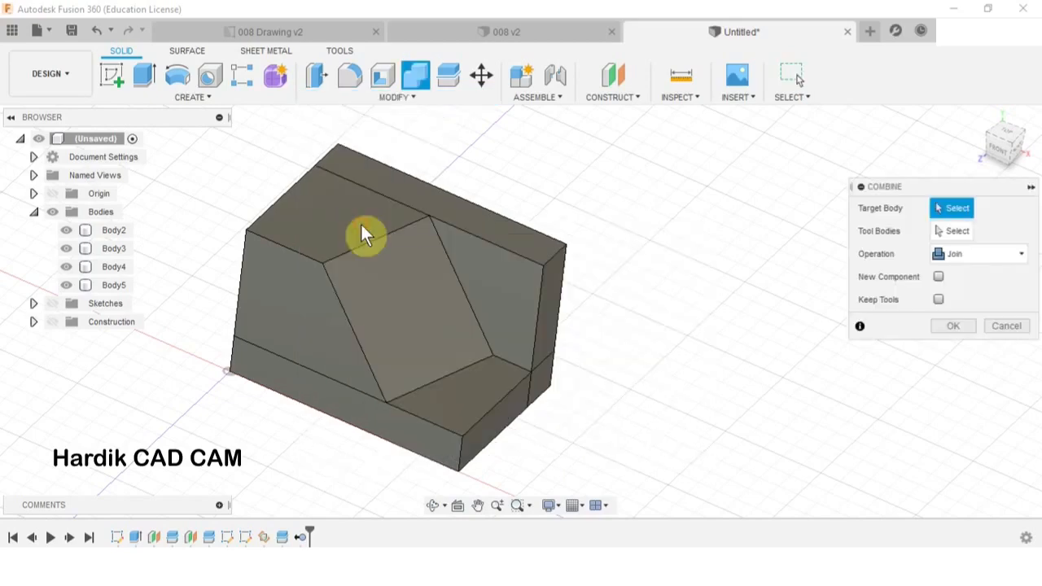
click(353, 220)
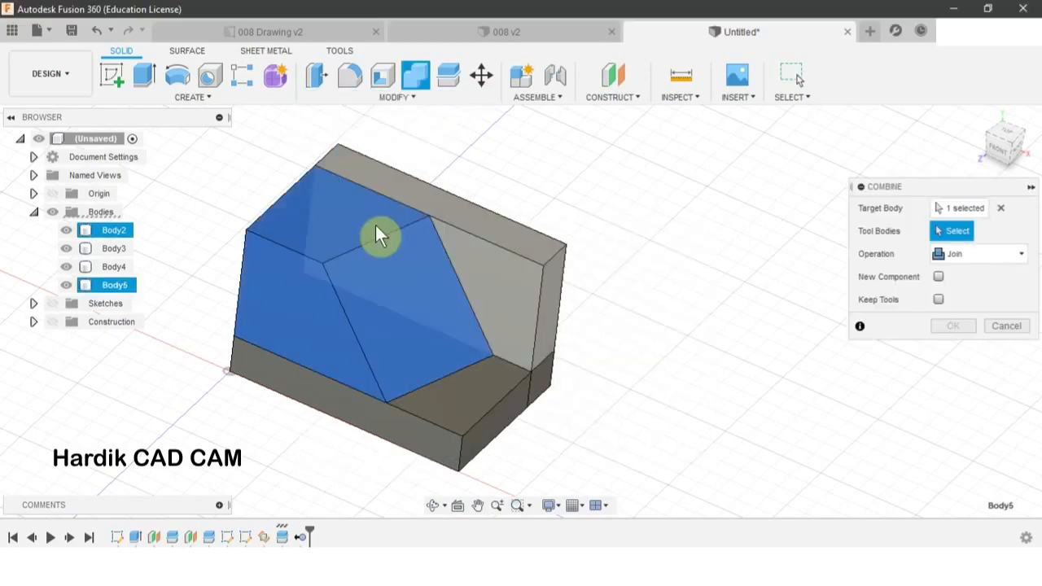
click(511, 324)
click(445, 427)
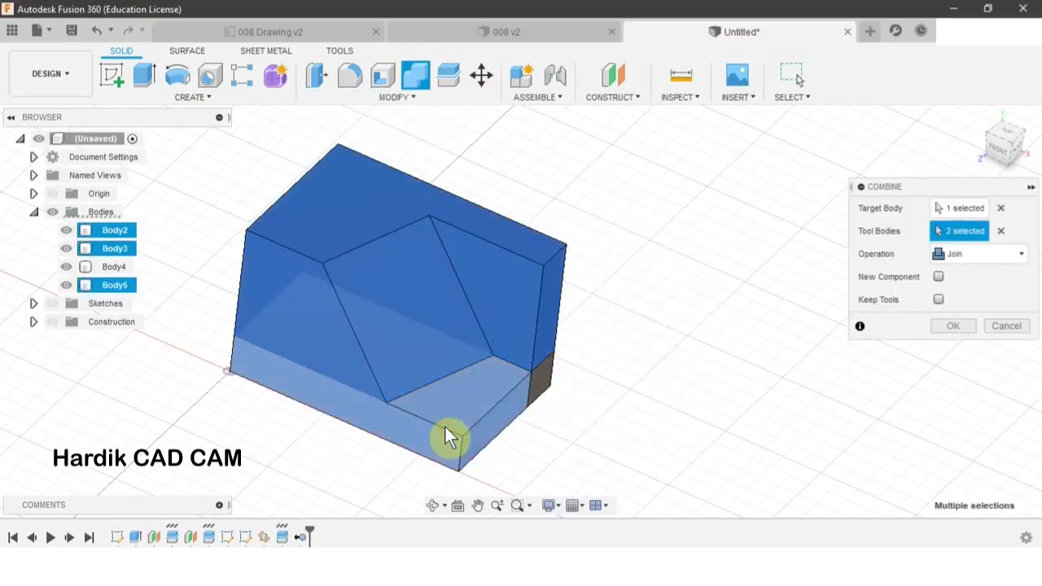
shift+middle_drag(564, 356, 498, 311)
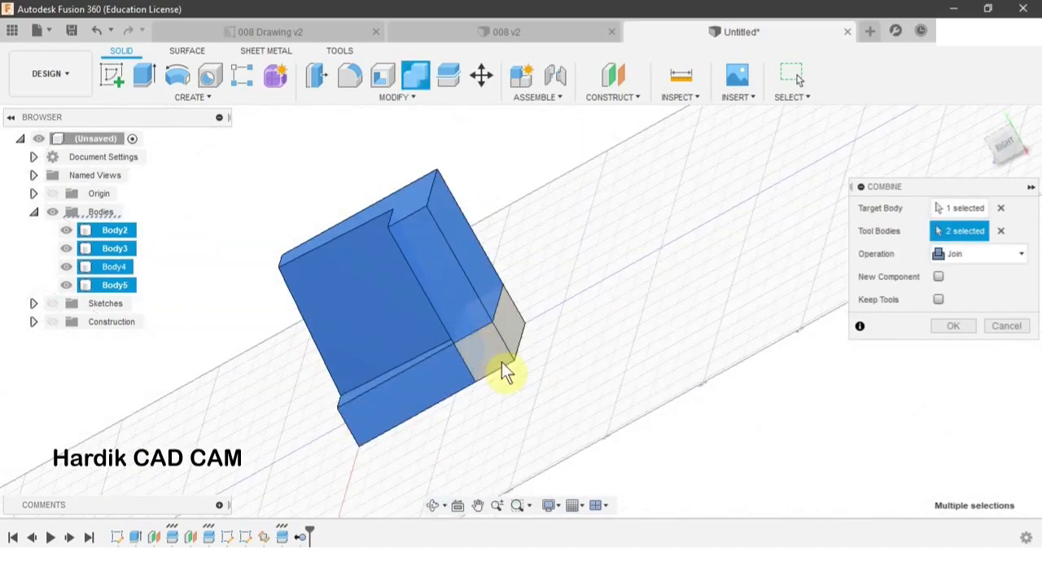
click(501, 363)
shift+middle_drag(429, 326, 547, 304)
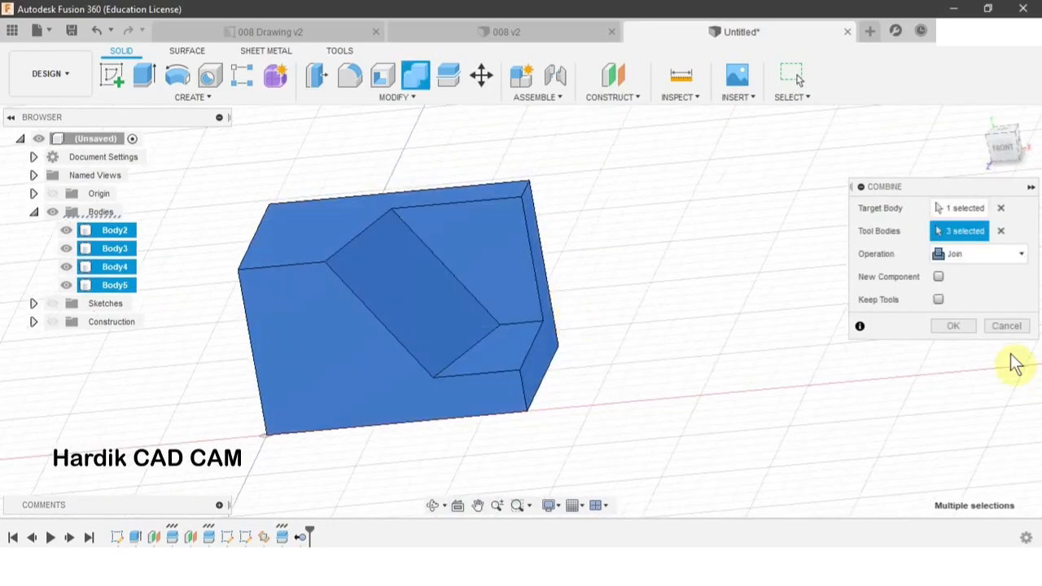
click(954, 326)
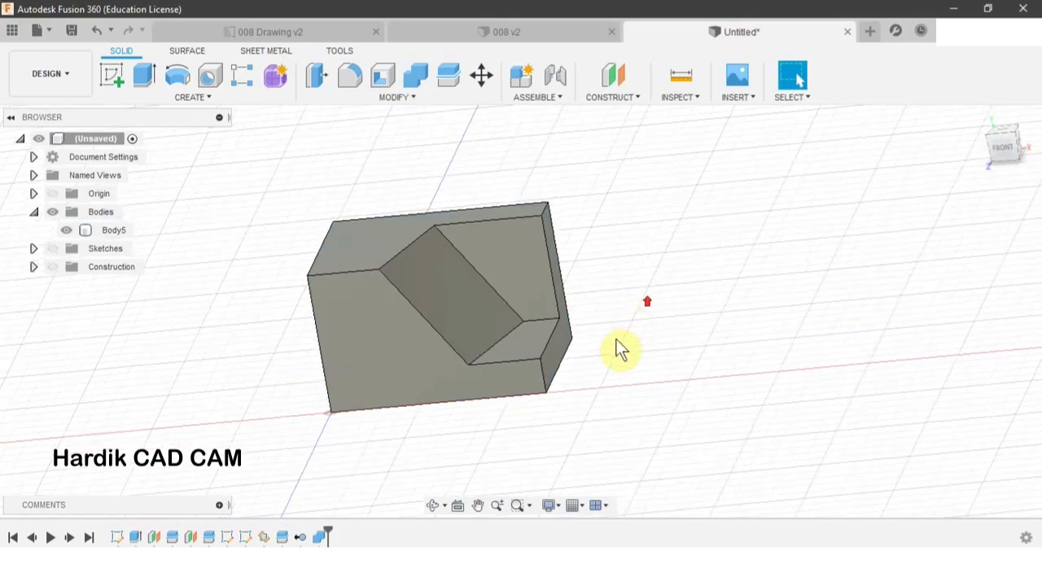
shift+middle_drag(655, 347, 628, 374)
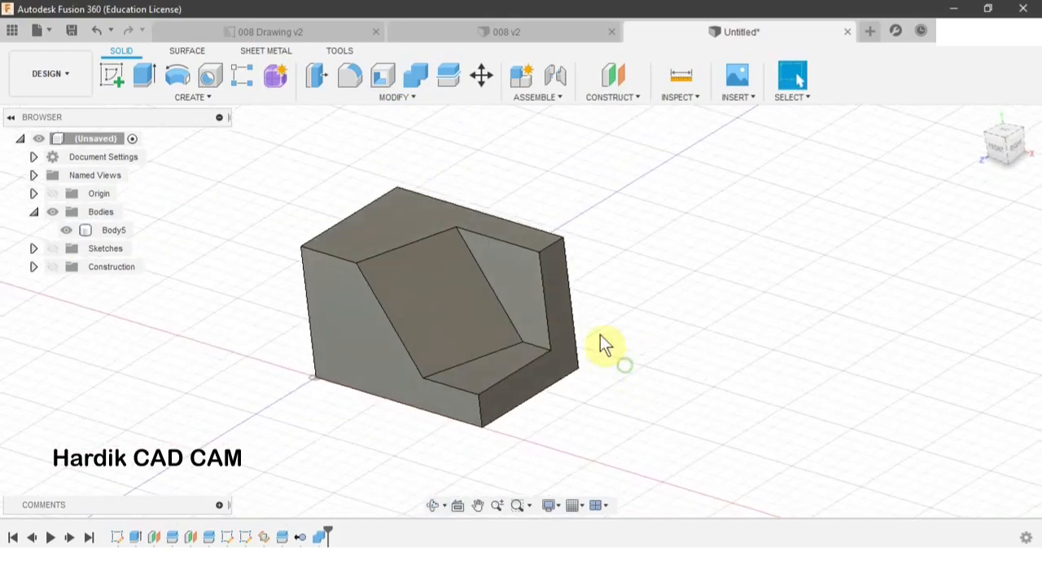
shift+middle_drag(600, 336, 675, 317)
scroll(666, 308, up, 1)
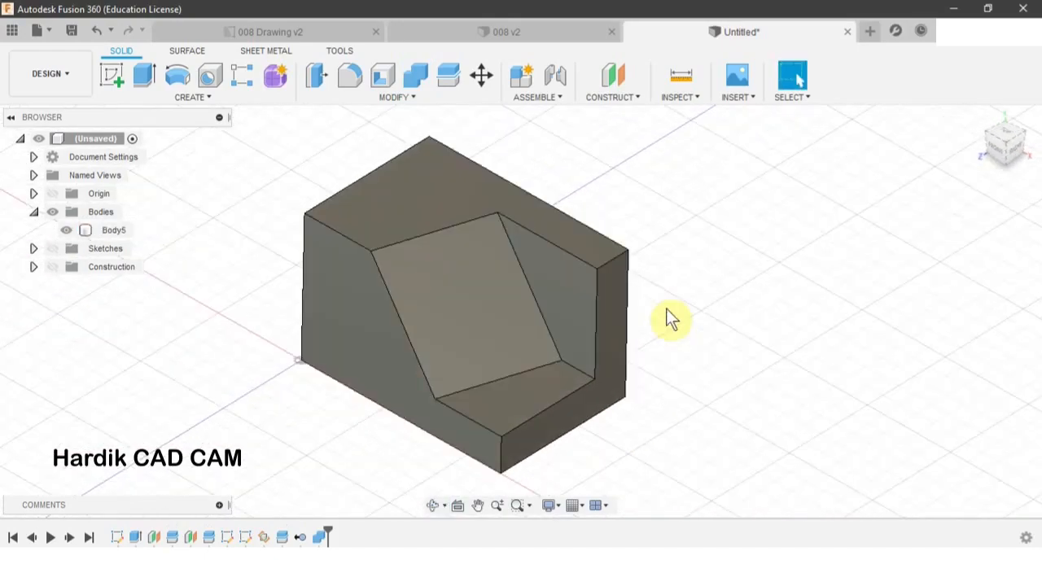